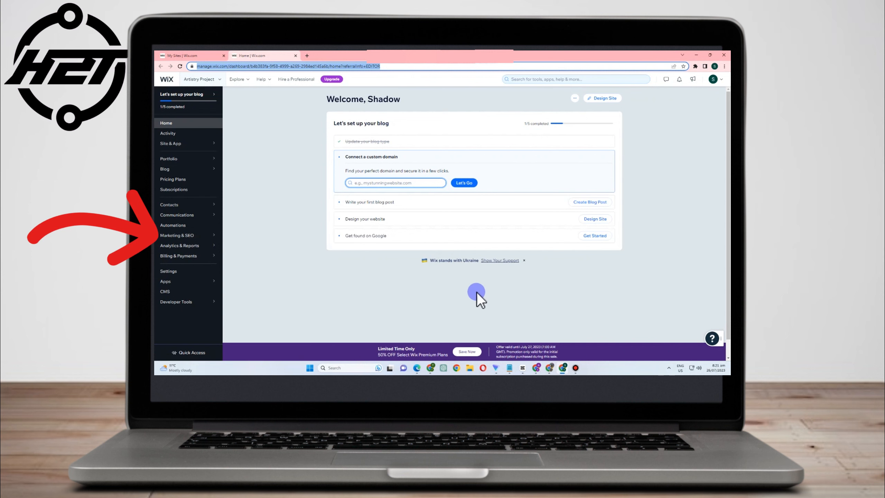
Open the SEO Settings page from the Marketing & SEO section of the site dashboard
mouse_move(181, 236)
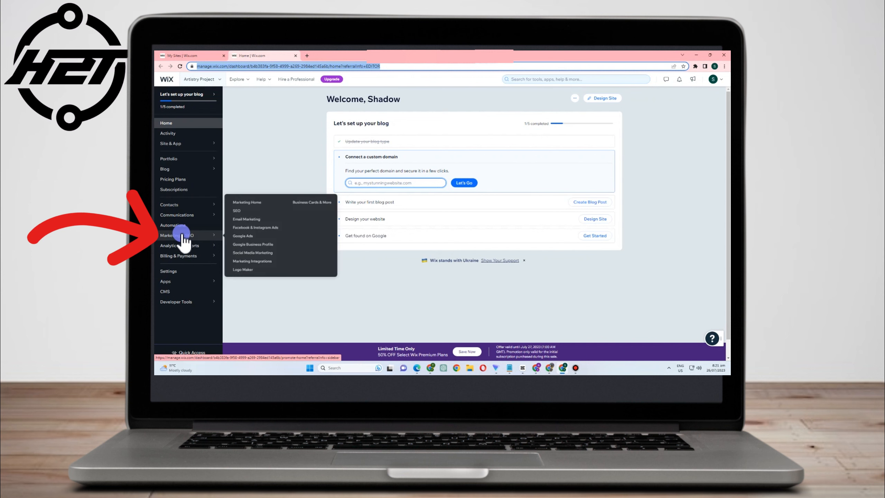
click(250, 209)
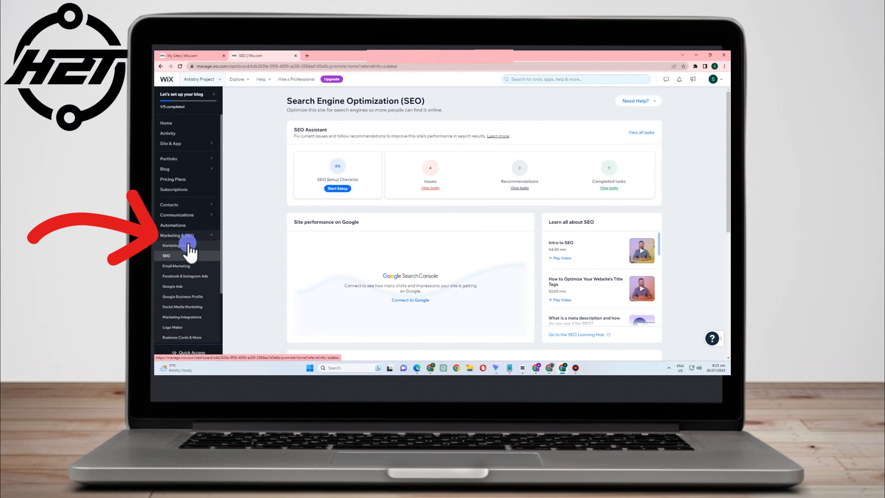
click(189, 245)
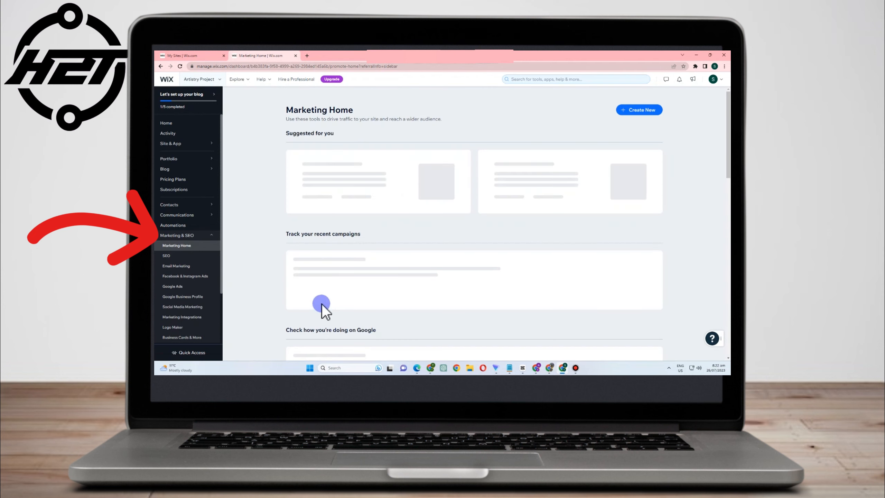
click(171, 256)
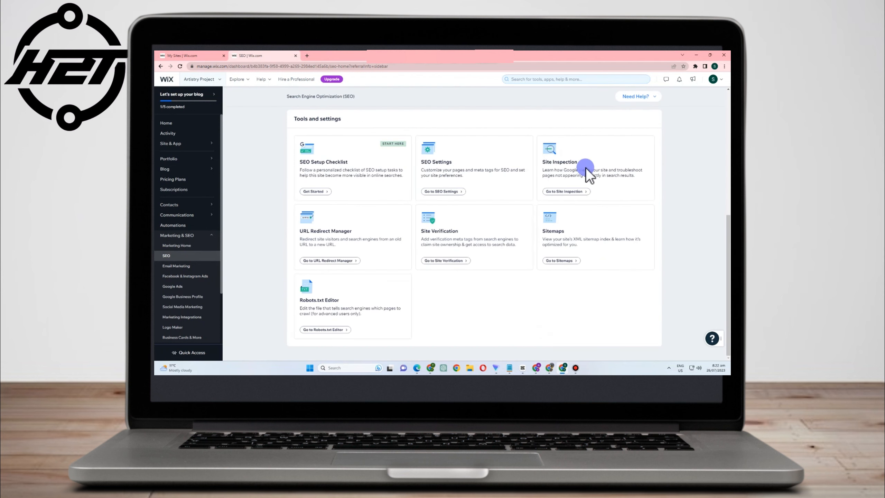
click(436, 192)
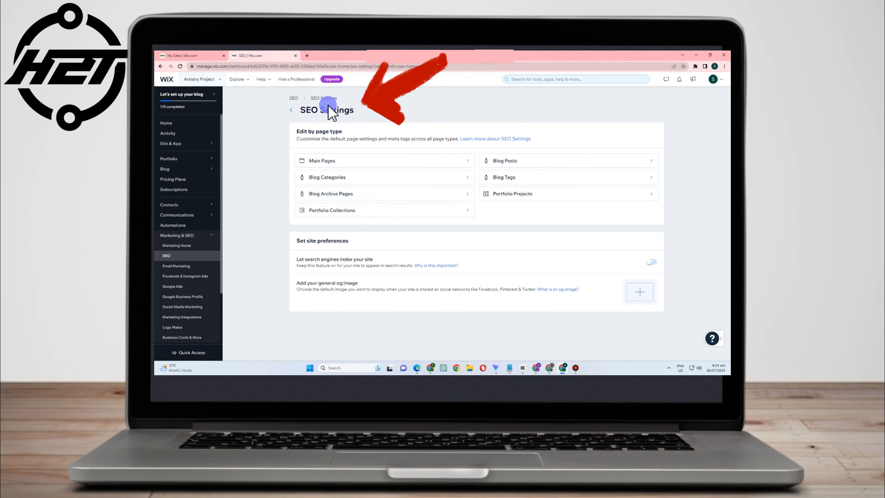
Open the help article about SEO Settings and return to the dashboard tab
click(493, 138)
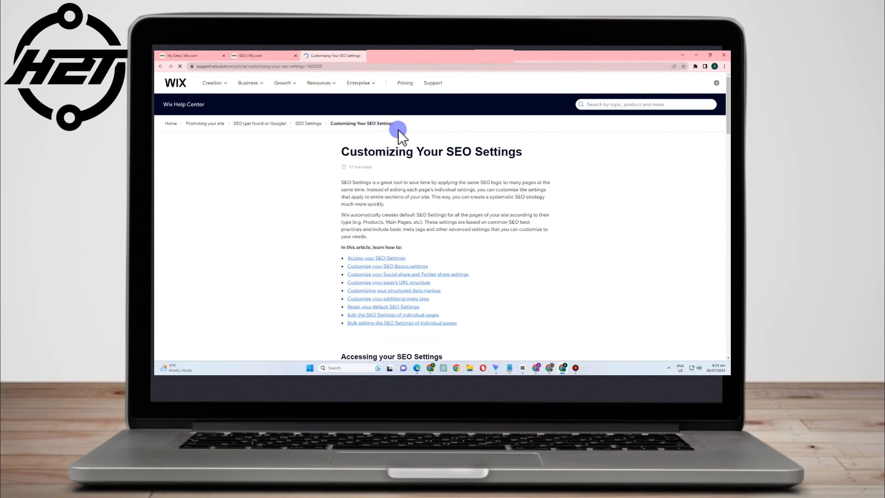
click(267, 55)
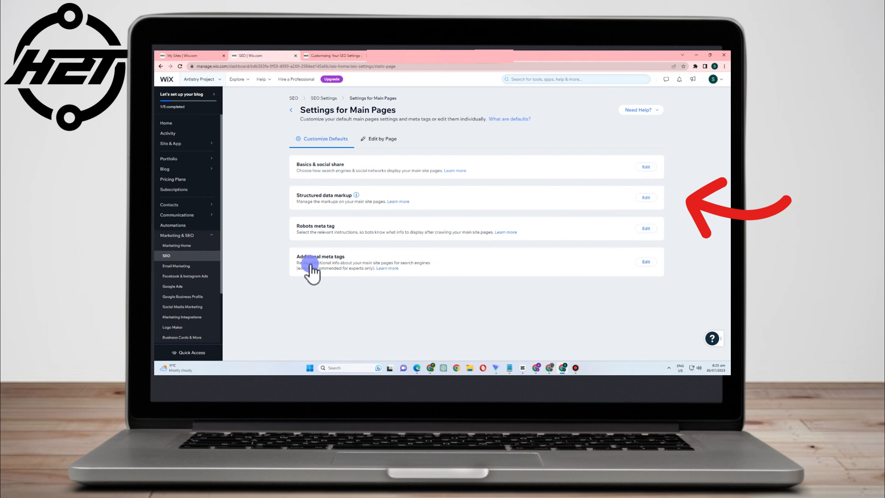
Open the Main Pages SEO settings and switch to editing individual pages
click(632, 261)
click(382, 138)
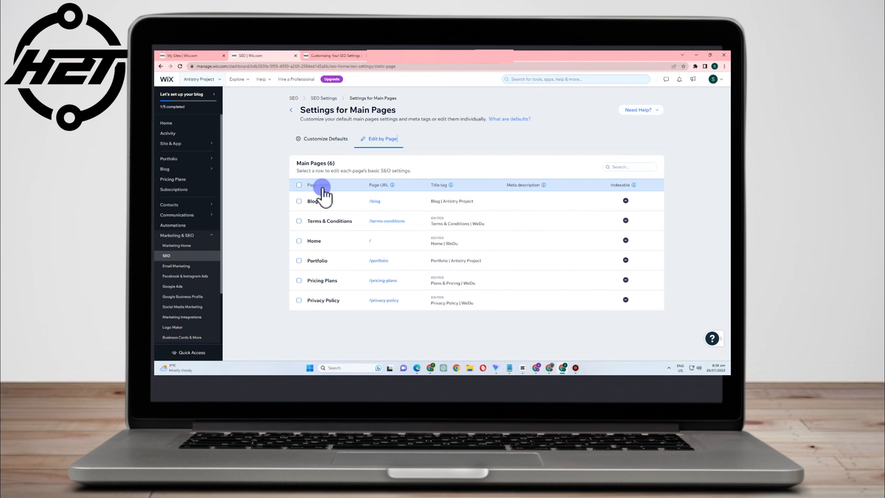
Examine the info tooltips for the page table's URL, title tag and description columns
mouse_move(393, 185)
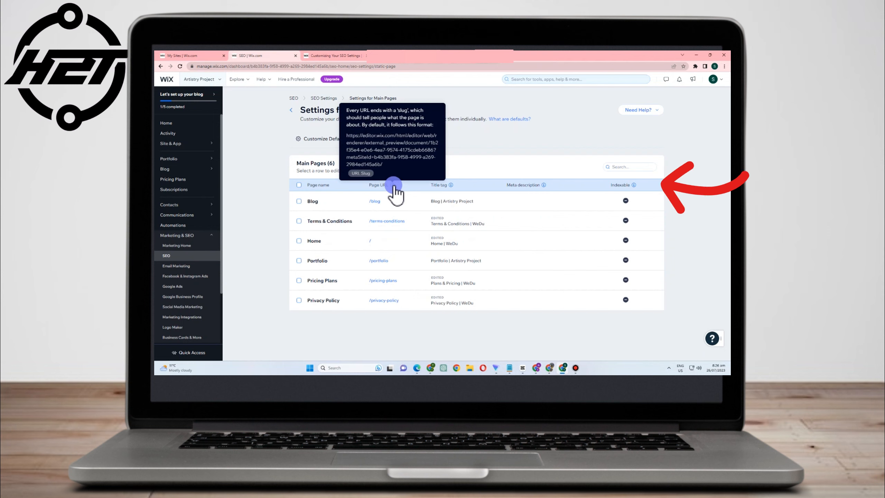
mouse_move(452, 184)
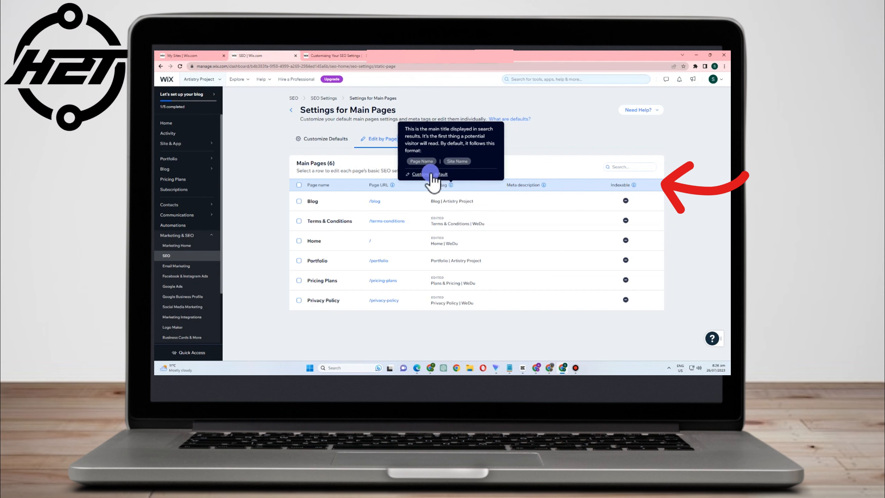
mouse_move(544, 186)
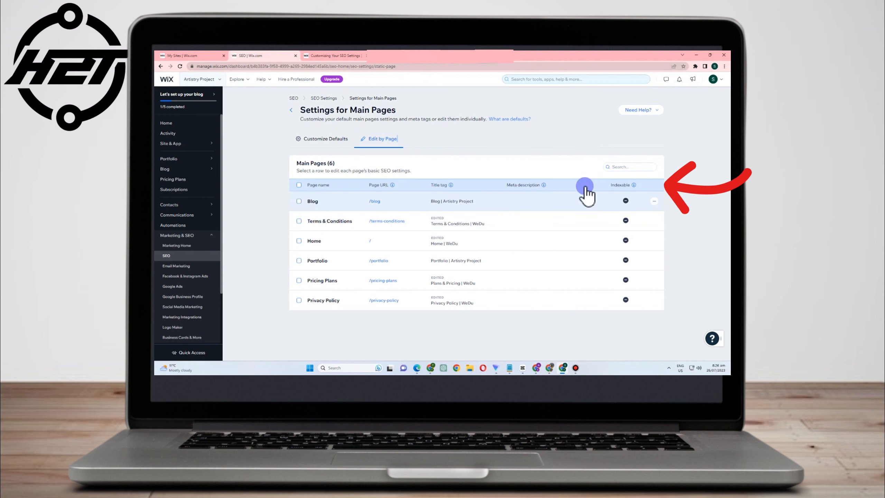
mouse_move(634, 185)
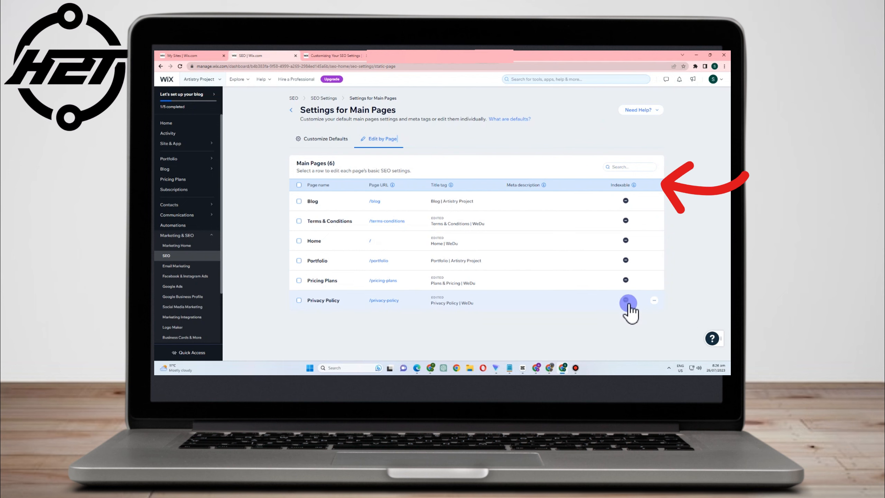
Open the SEO settings editor for the Blog page
click(656, 246)
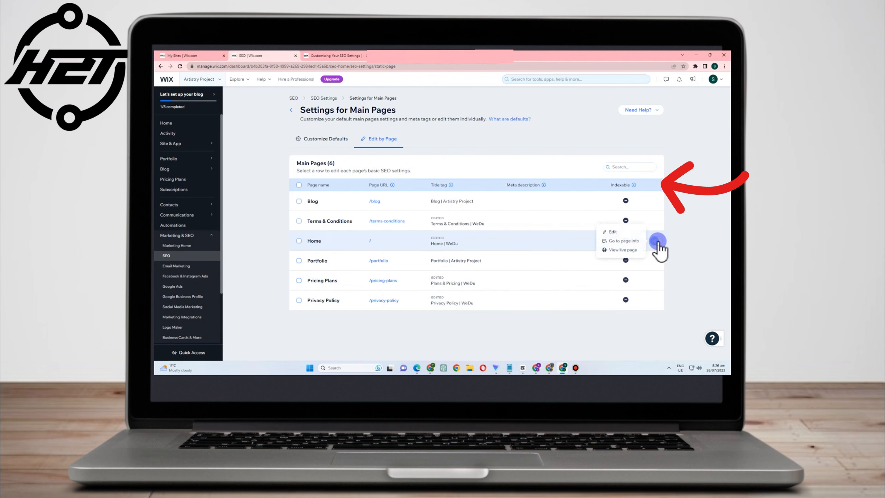
click(655, 200)
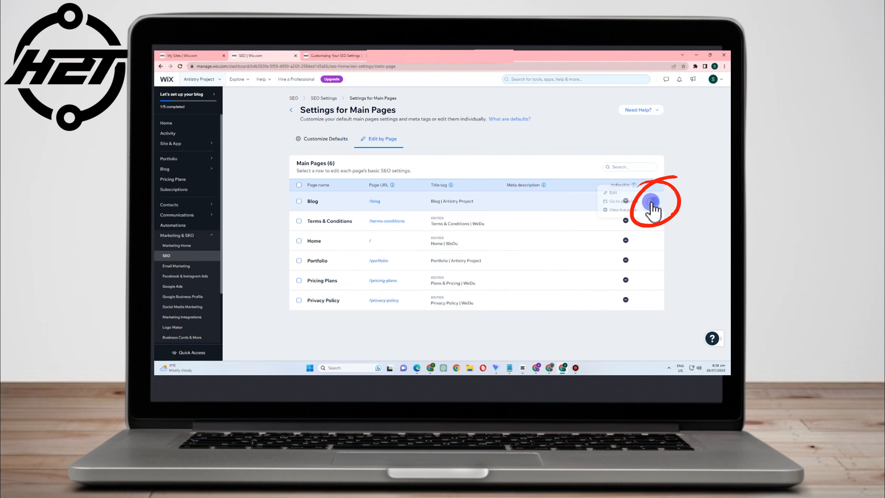
click(682, 199)
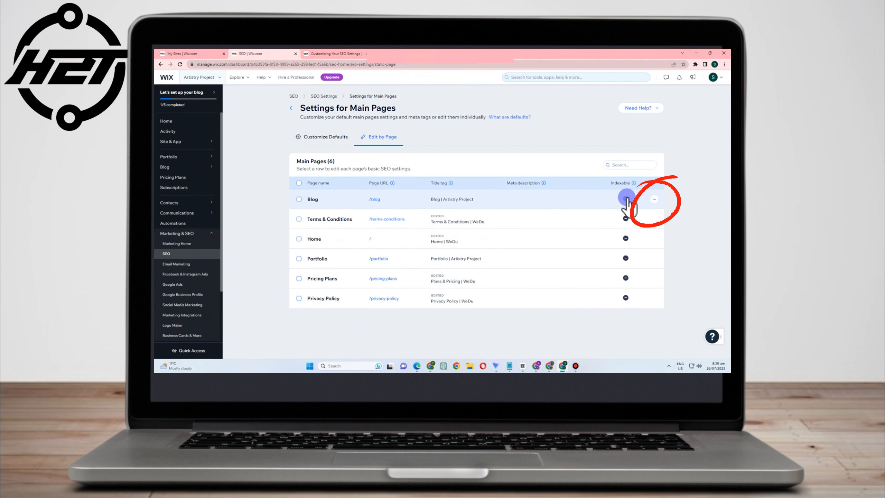
click(654, 199)
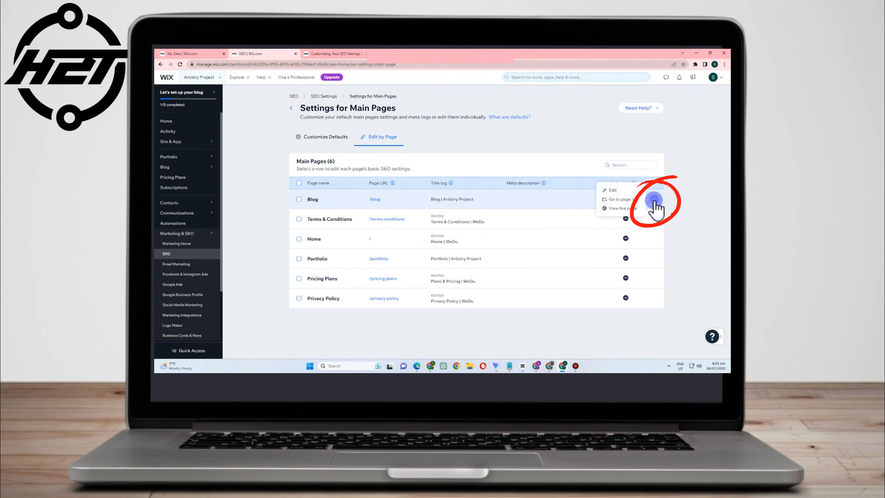
click(614, 192)
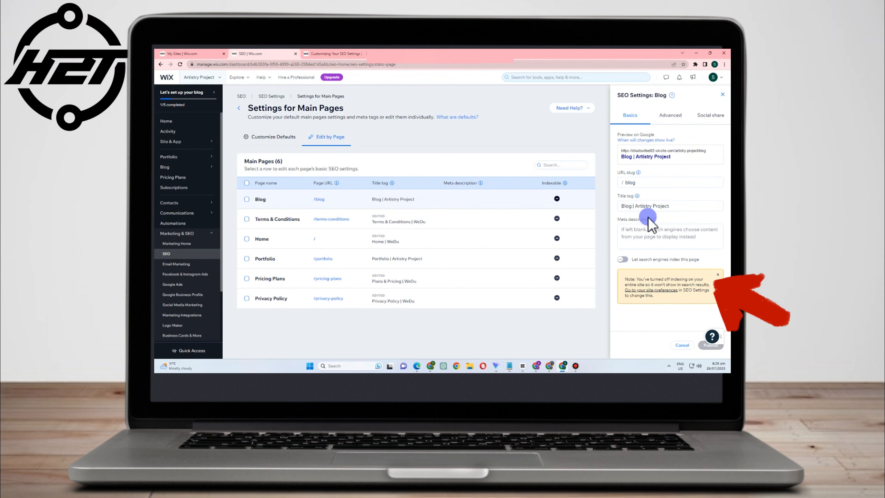
Set the Blog page's title tag to "Blog | Artistry Project Visions"
click(679, 207)
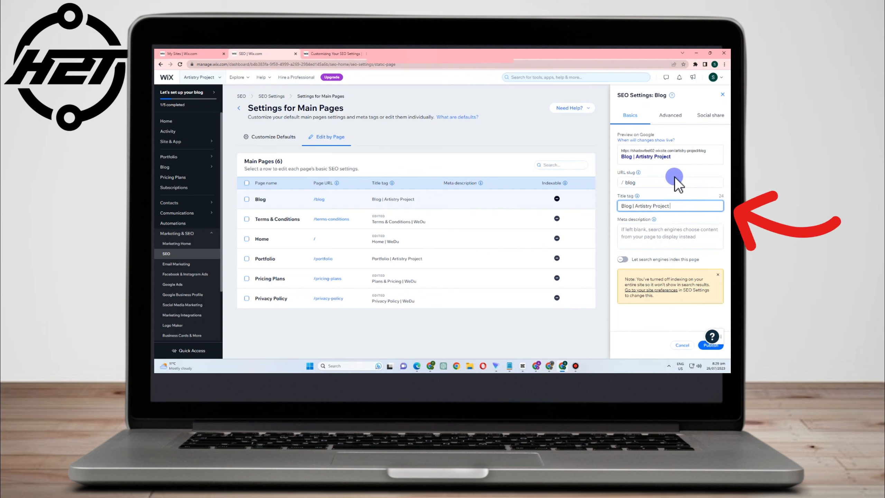
text(Visions)
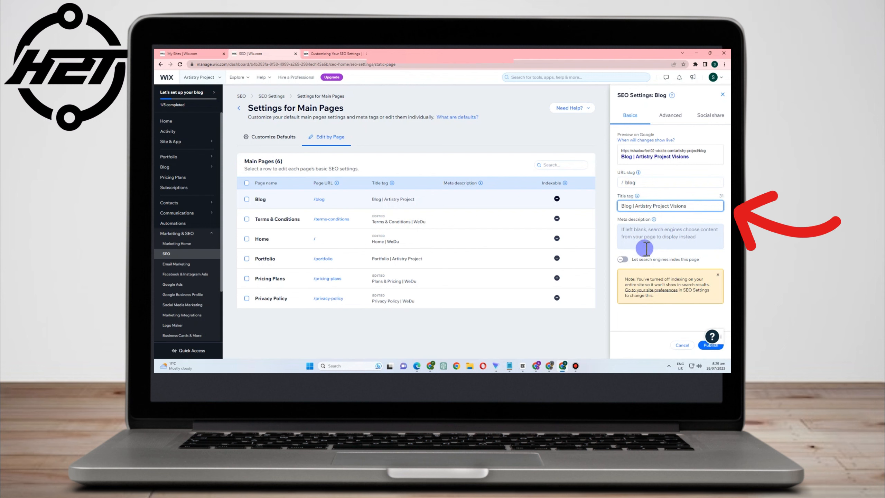
Paste the prepared welcome text as the Blog page's meta description
click(626, 259)
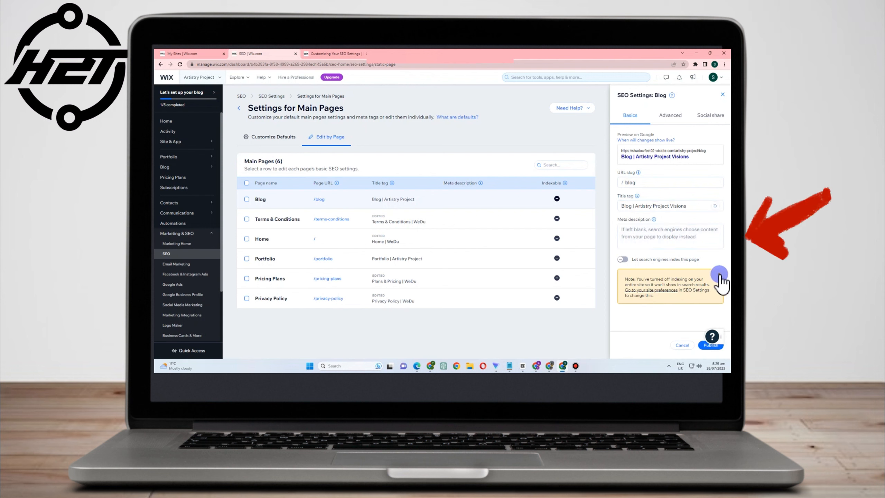
click(634, 231)
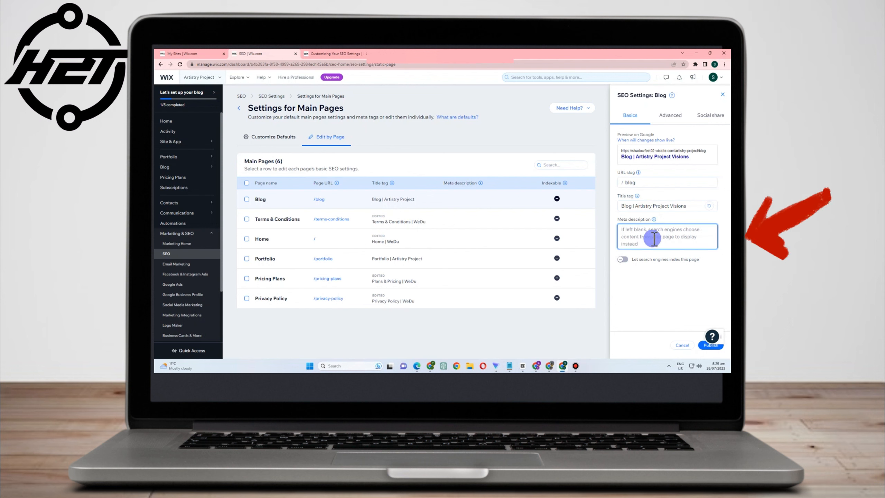
key(ctrl+v)
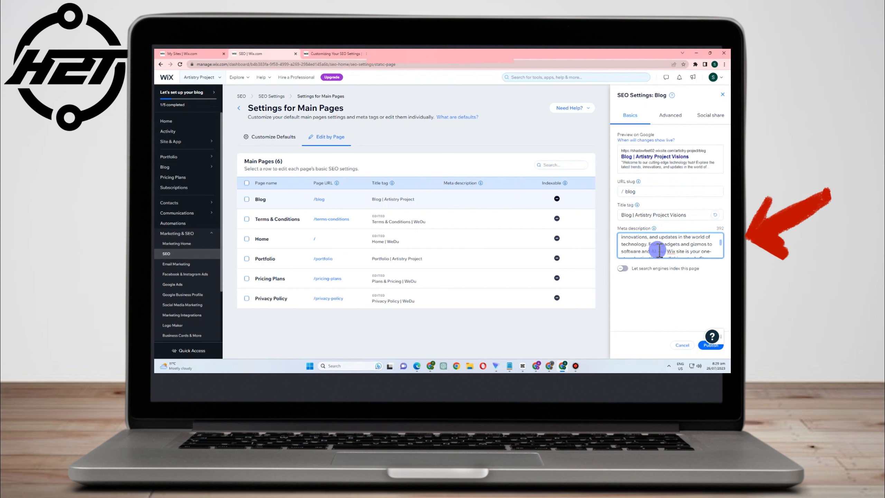
Publish the Blog page's SEO changes and close the follow-up dialog
click(632, 240)
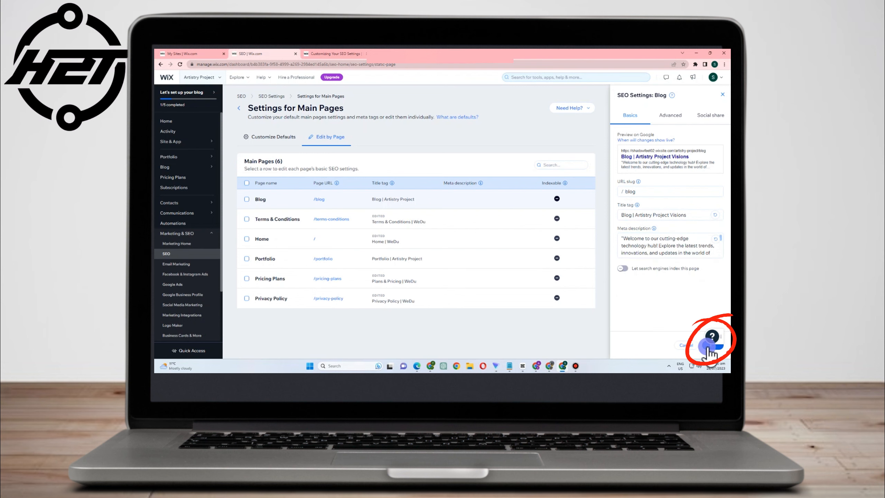
click(709, 348)
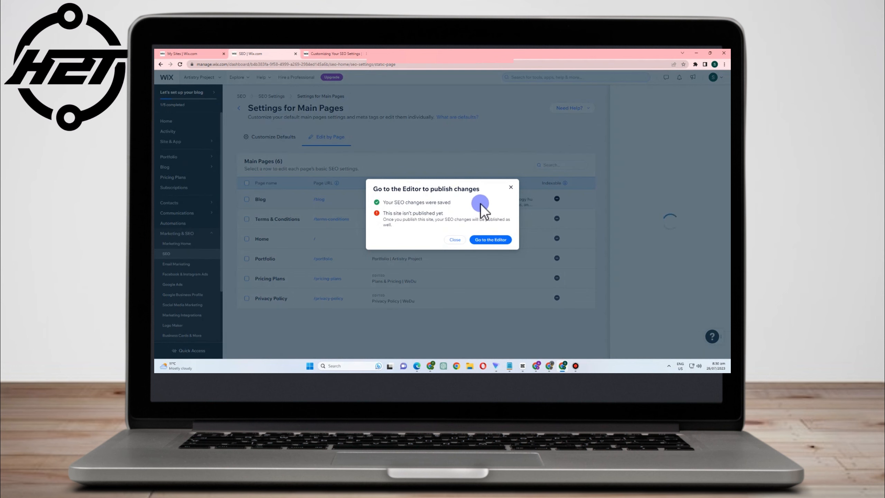
click(552, 194)
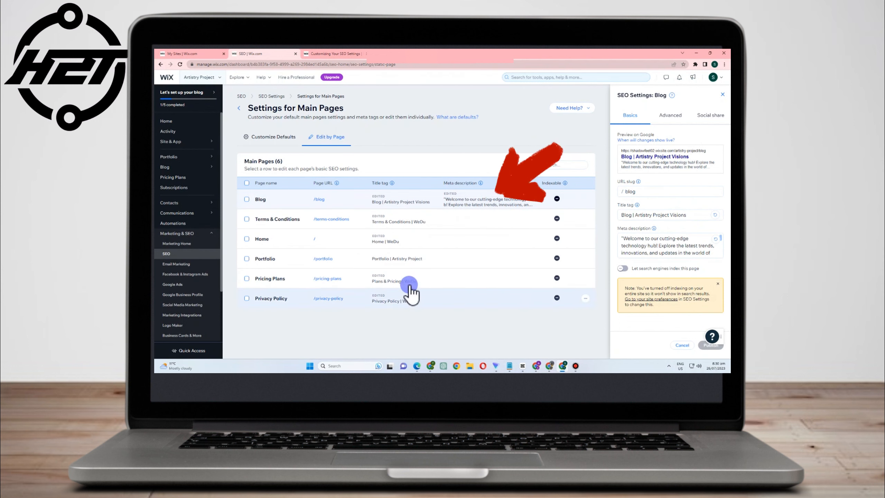
Open the Portfolio page's SEO settings, paste the same meta description, and publish it
click(558, 261)
click(586, 259)
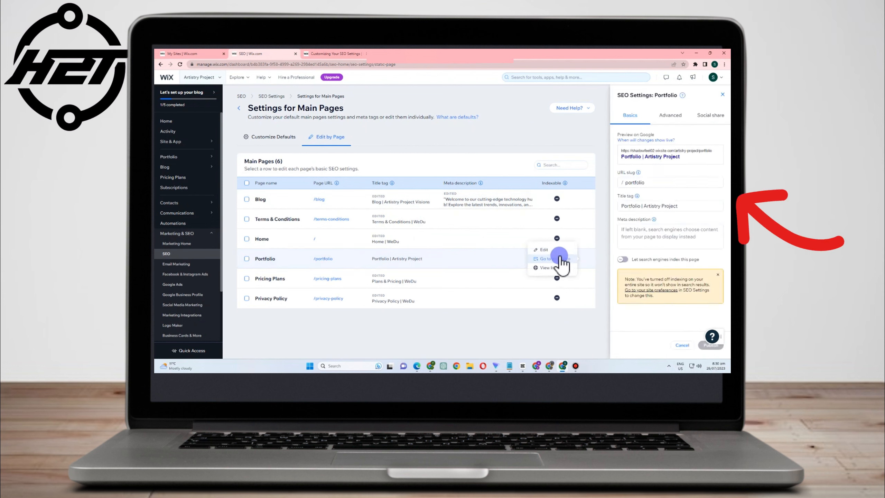
click(544, 249)
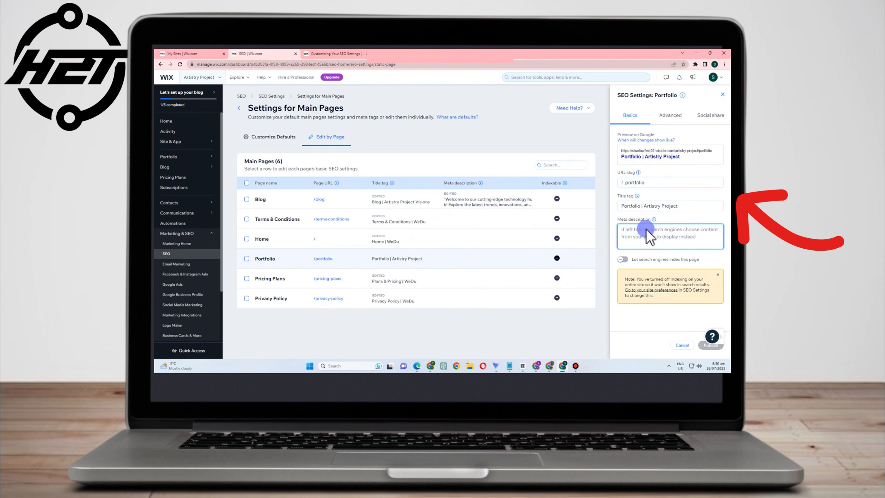
key(ctrl+v)
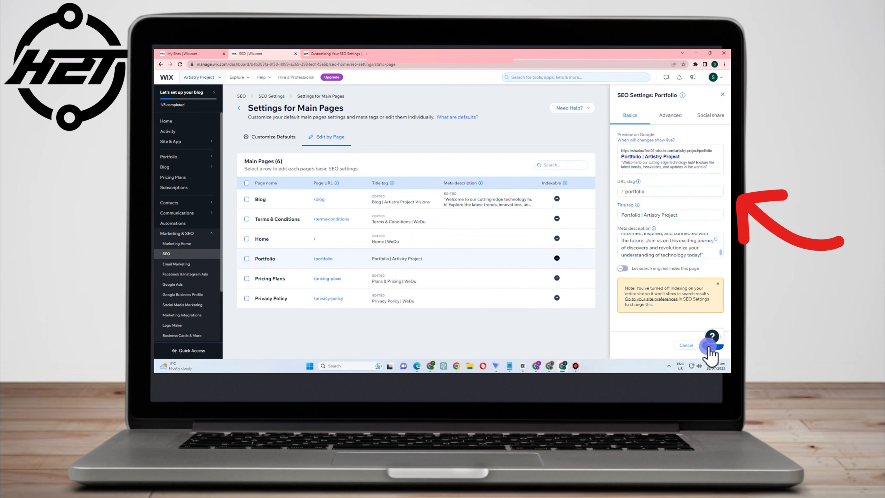
click(710, 346)
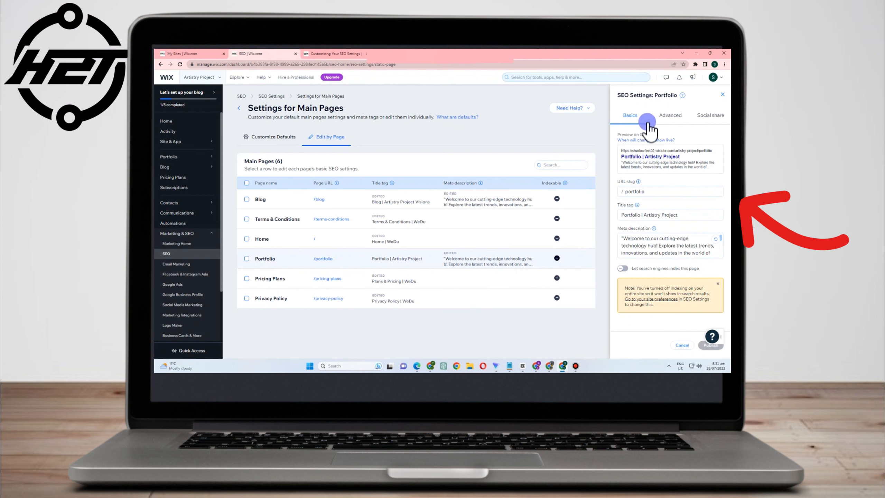
Upload a social share preview image for the Portfolio page
click(674, 117)
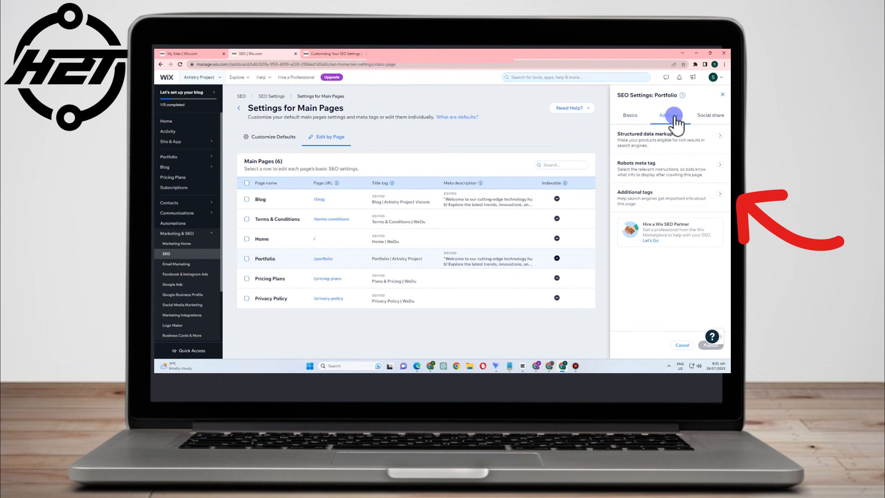
click(708, 117)
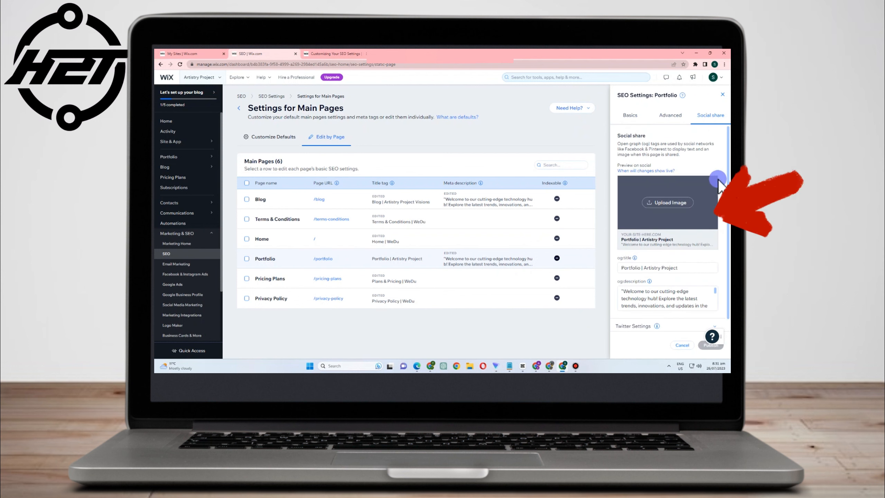
click(667, 204)
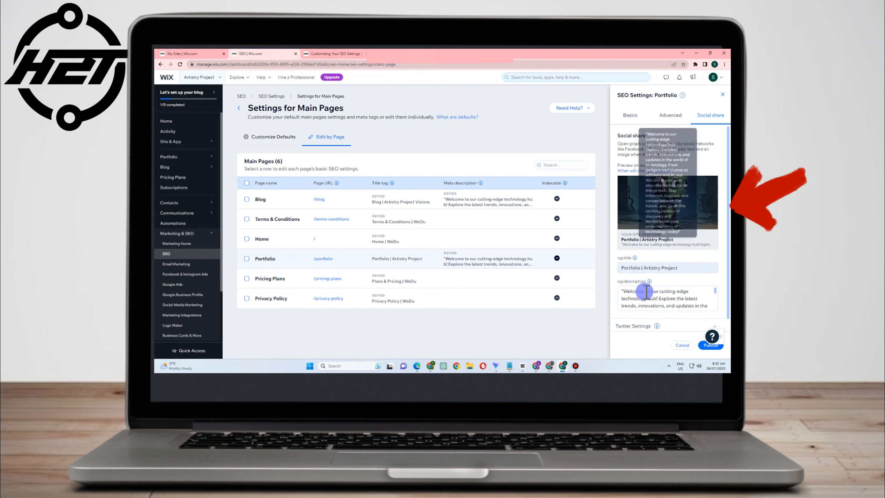
mouse_move(689, 199)
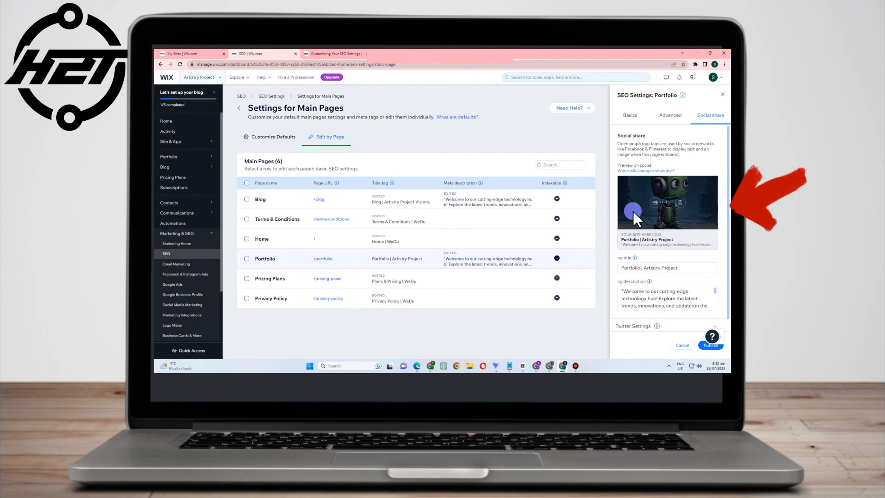
scroll(669, 265, down, 3)
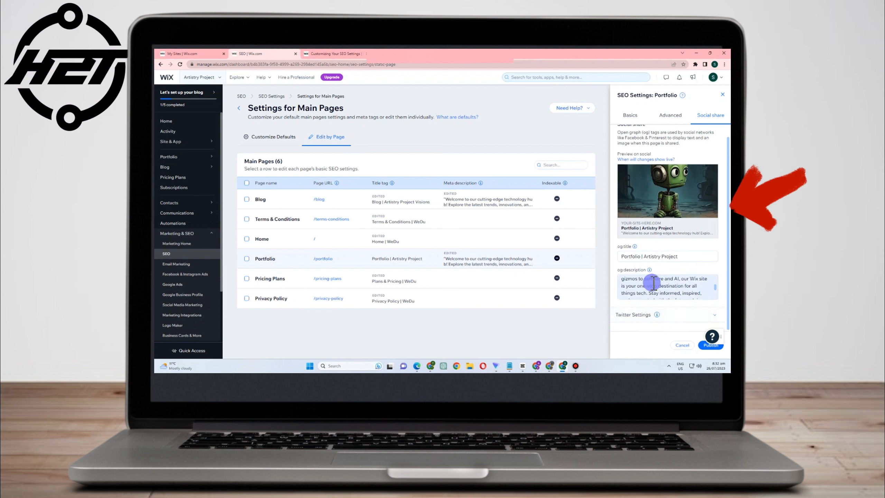
Explore the Portfolio page's structured data markup settings, opening and closing the new markup dialog
click(664, 117)
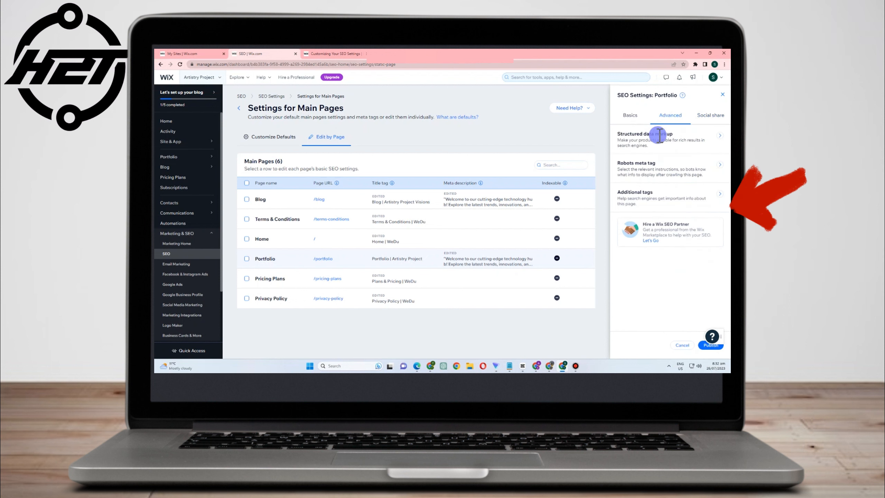
click(717, 139)
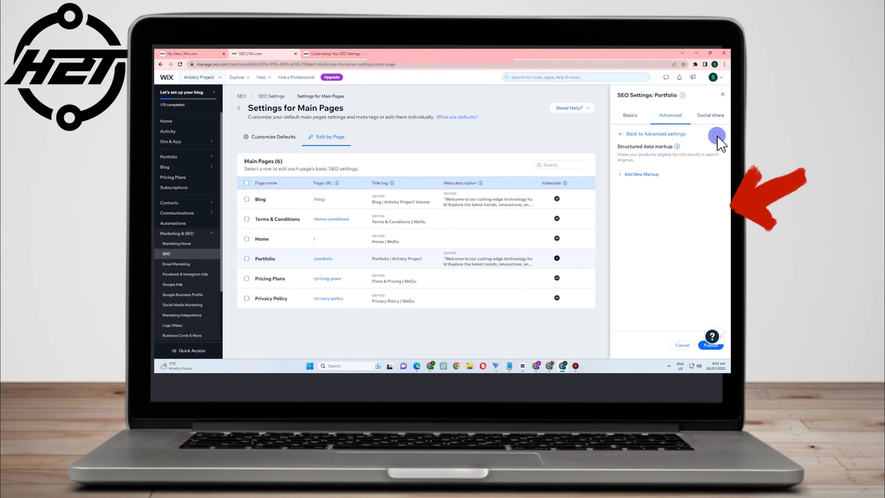
click(636, 177)
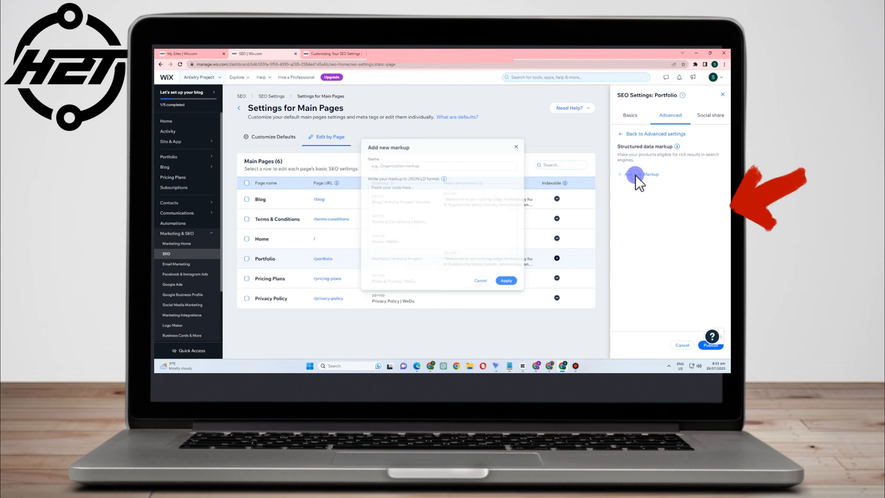
click(380, 190)
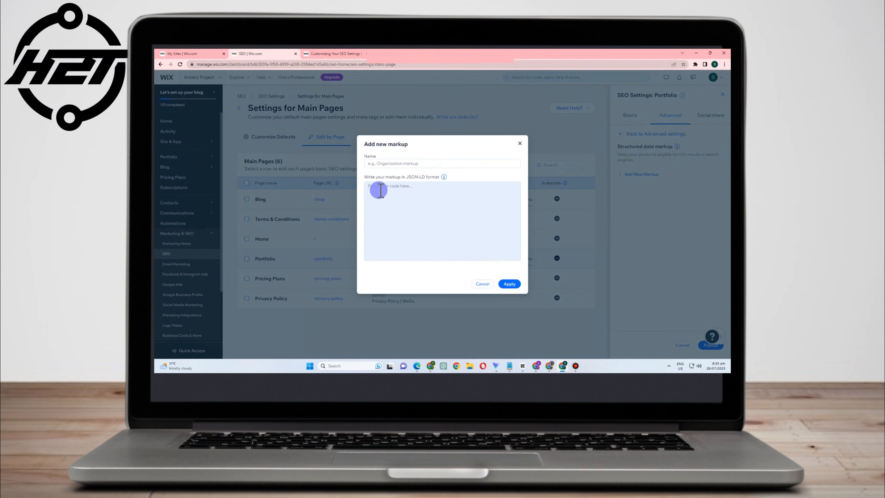
click(520, 143)
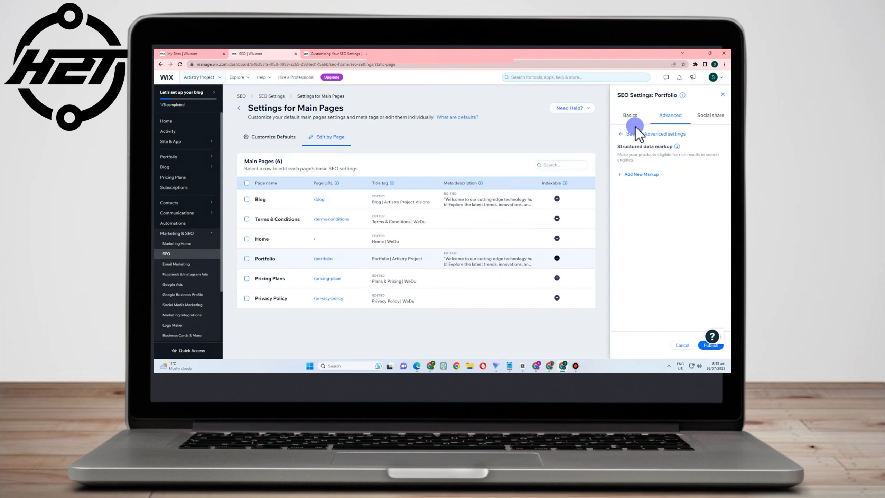
click(619, 136)
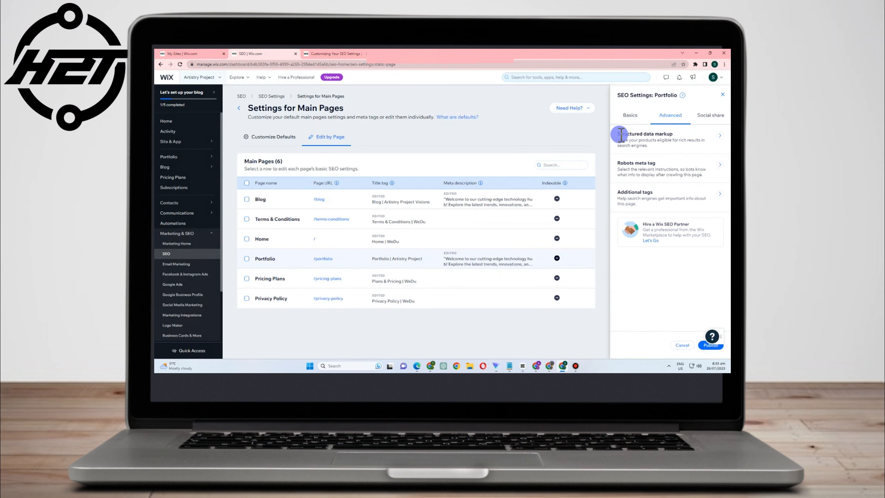
Review the Portfolio page's robots meta tag and additional meta tags, then close its SEO panel
click(720, 169)
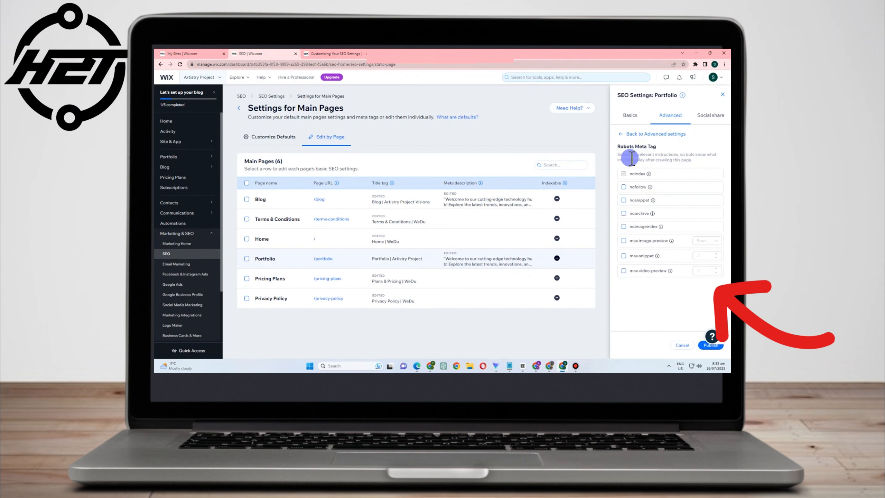
click(627, 174)
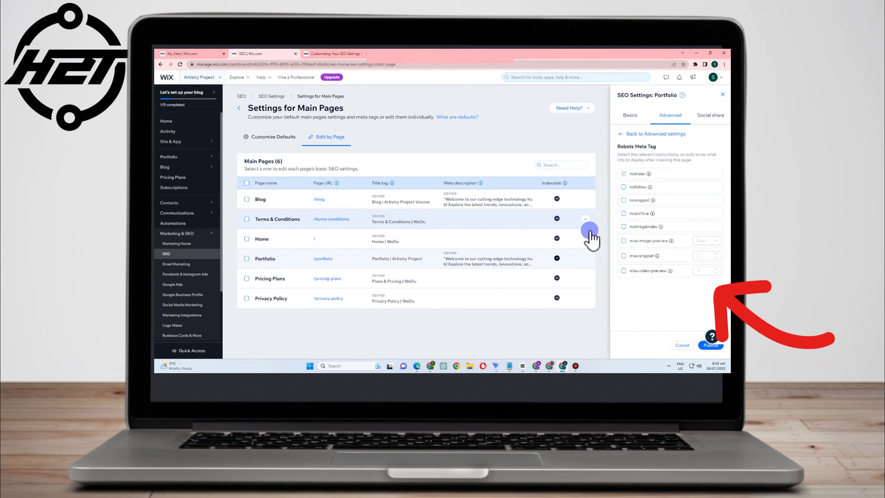
click(621, 133)
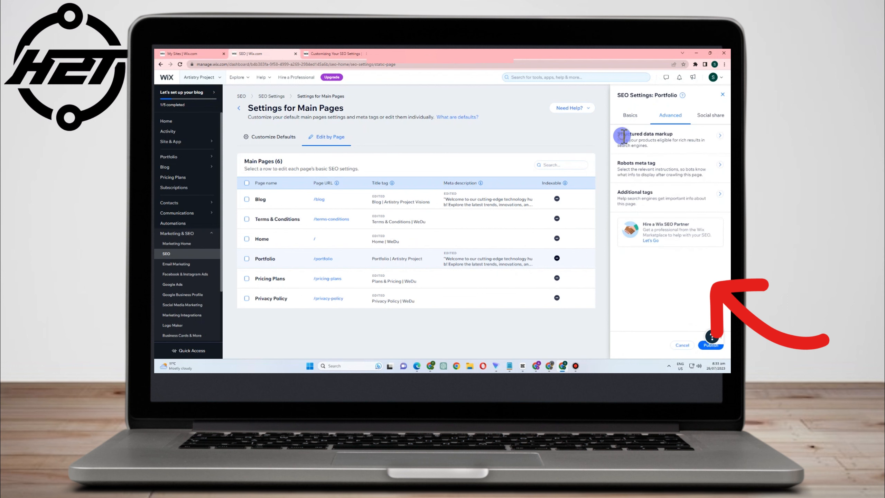
click(718, 195)
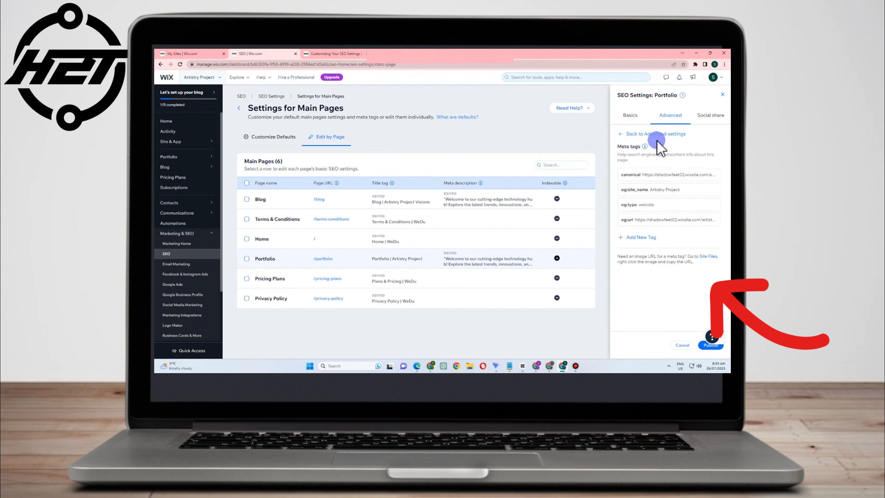
mouse_move(658, 175)
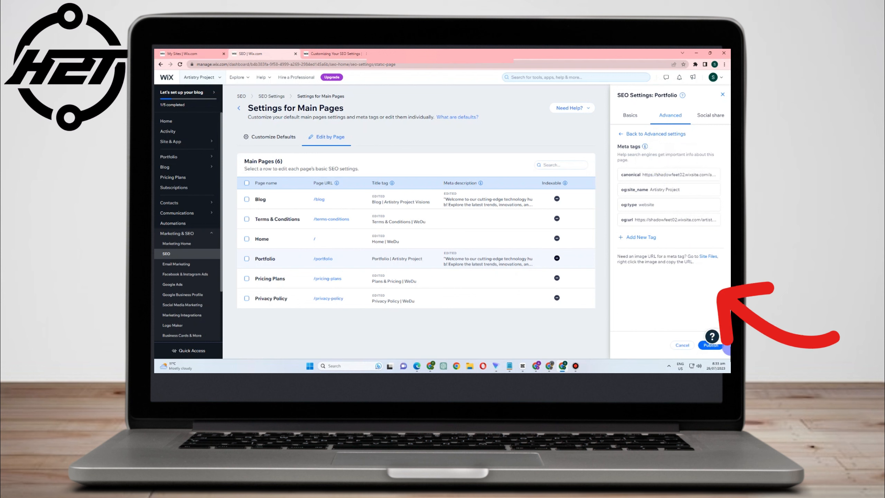
click(628, 134)
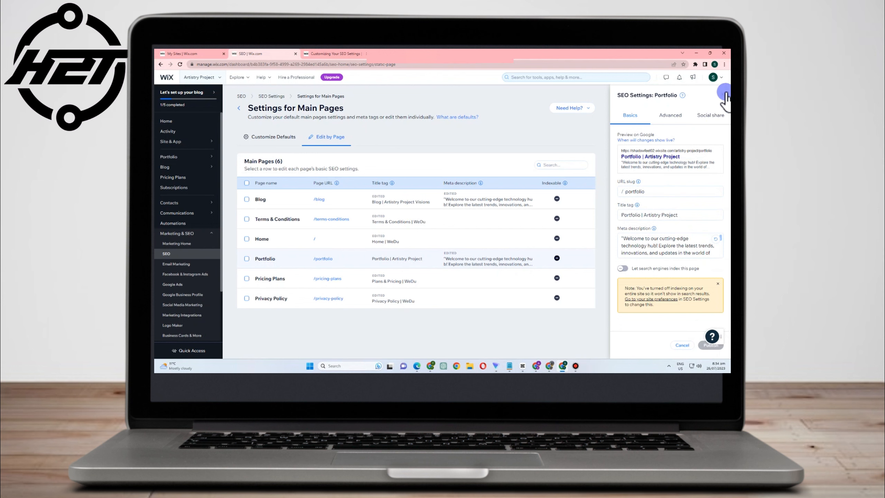
click(725, 94)
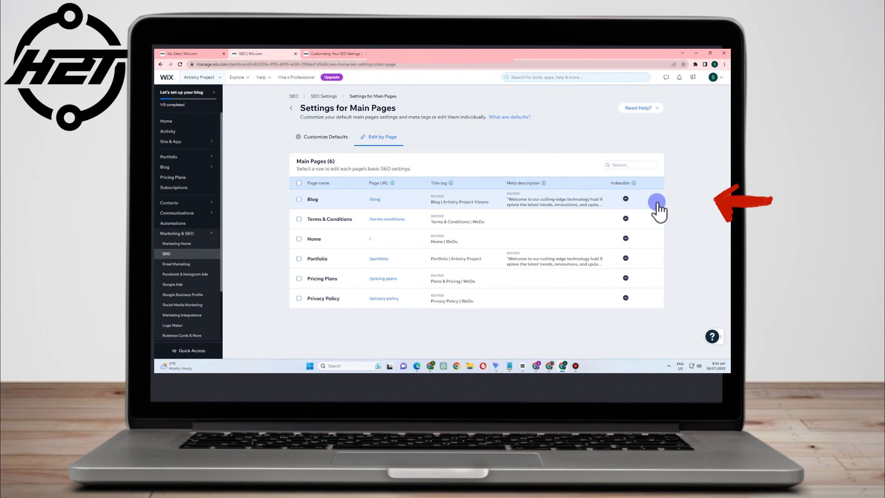
Open the Blog page in the editor and return to the main pages SEO settings
click(658, 202)
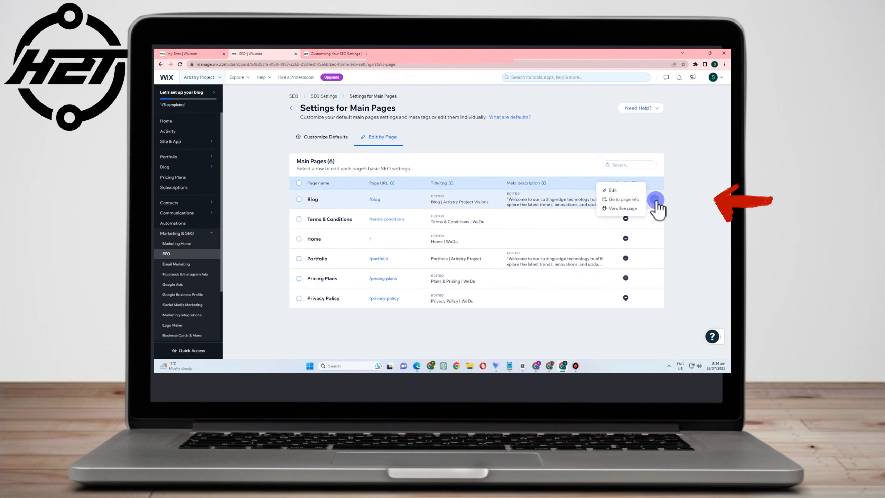
click(630, 201)
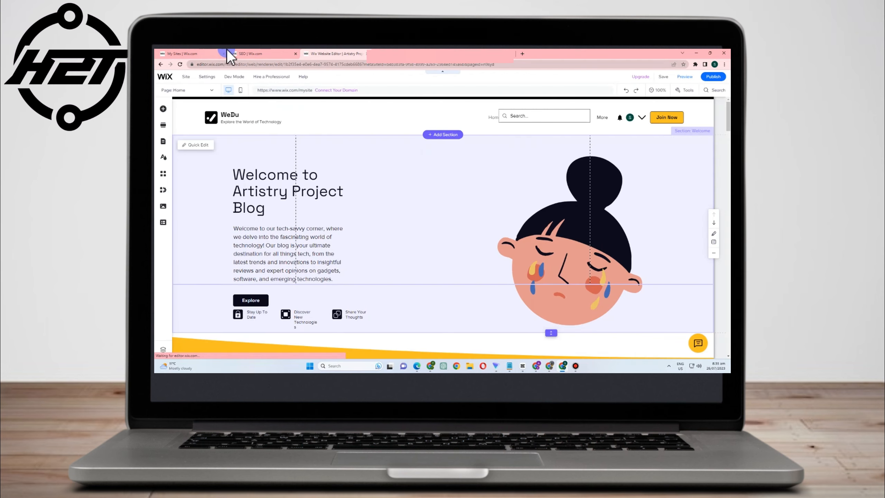
click(251, 54)
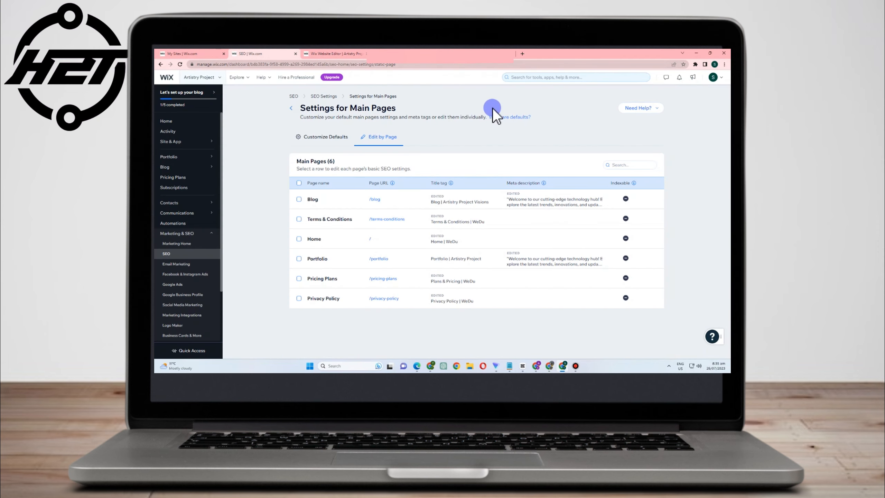
View the Blog page live and return to the SEO settings tab
click(657, 201)
click(624, 209)
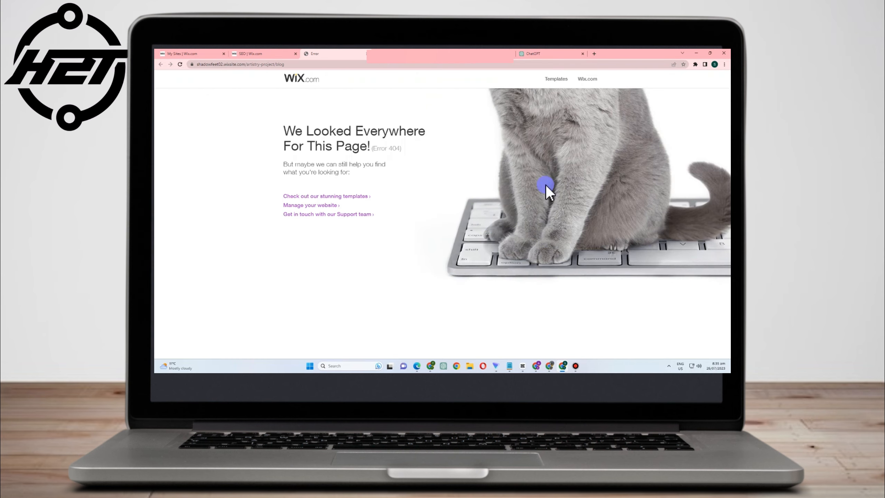
click(243, 53)
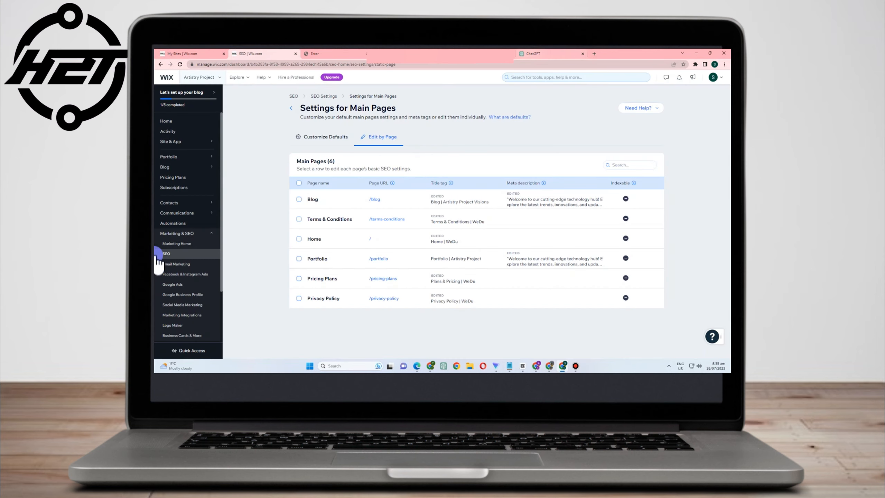
Turn on search engine indexing for the whole site from the Blog Posts SEO settings
click(291, 108)
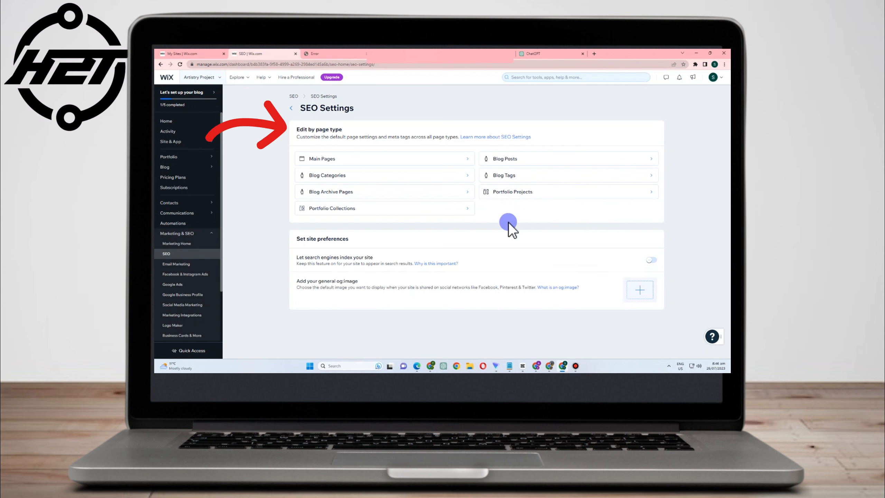
click(522, 163)
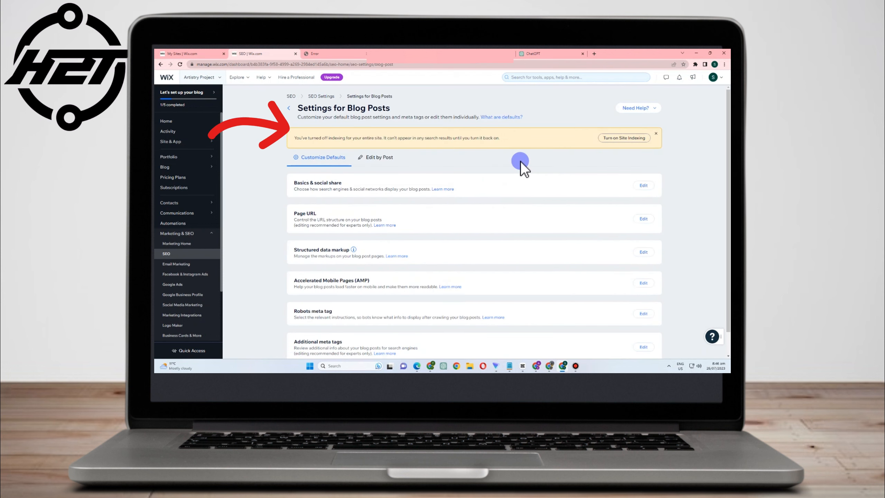
click(625, 140)
click(495, 237)
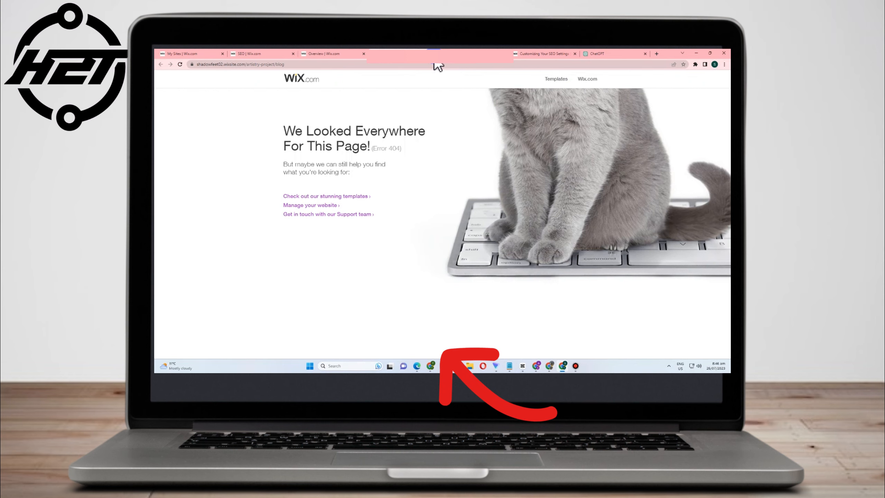
Browse the Blog Overview and its blogging tools
click(434, 55)
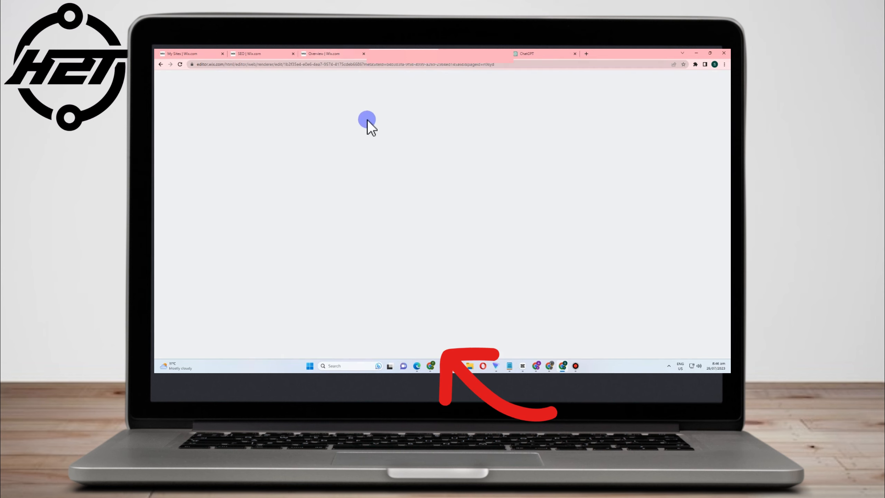
click(345, 52)
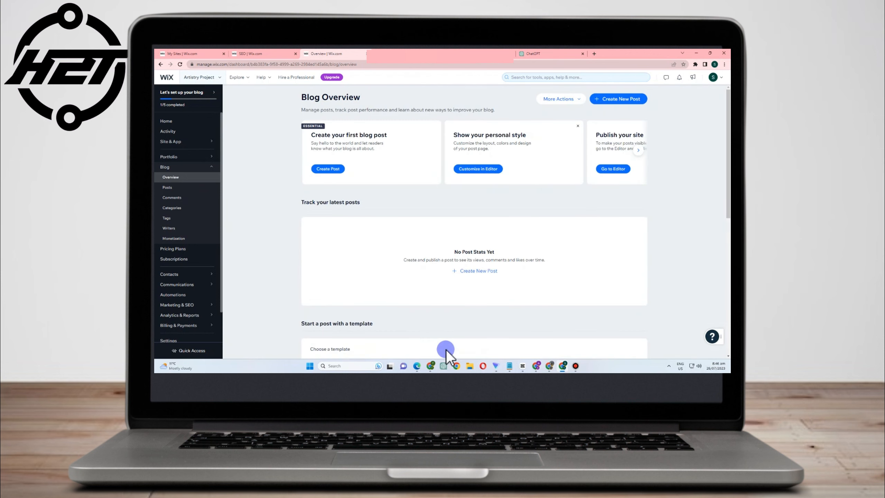
scroll(445, 348, down, 5)
scroll(377, 325, down, 2)
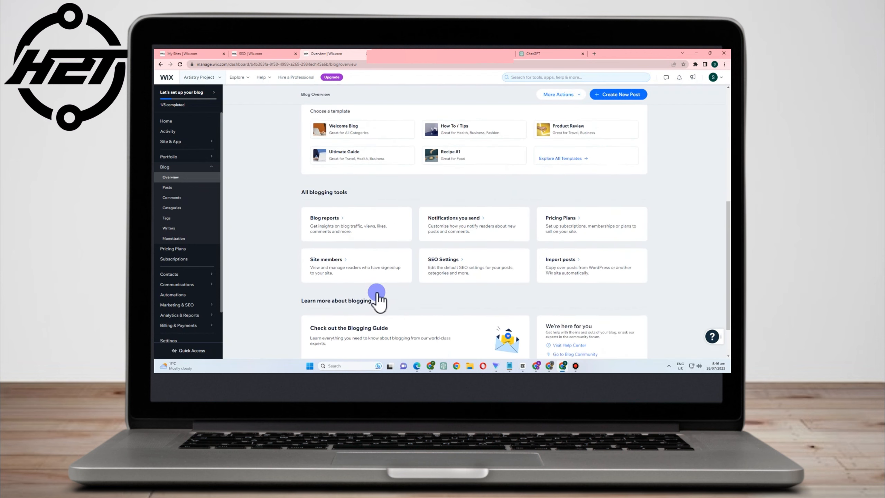
scroll(544, 352, down, 2)
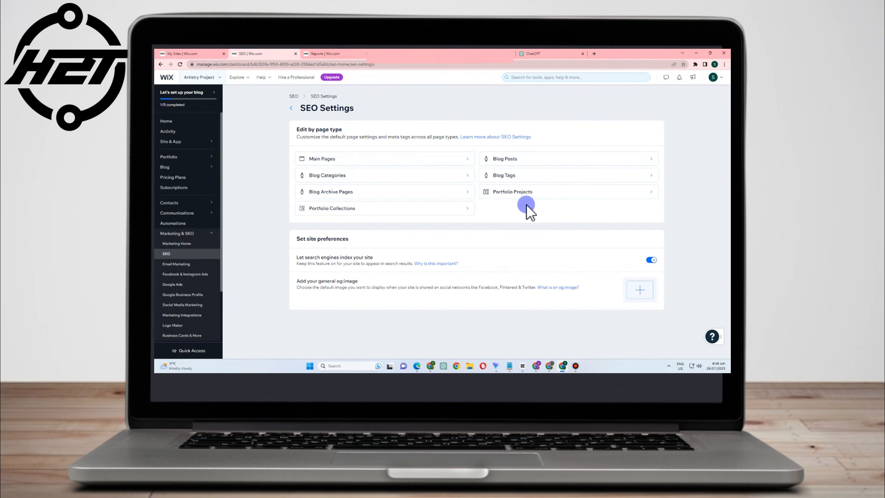
Open the Home page's SEO settings and paste the prepared welcome text as its meta description
click(406, 163)
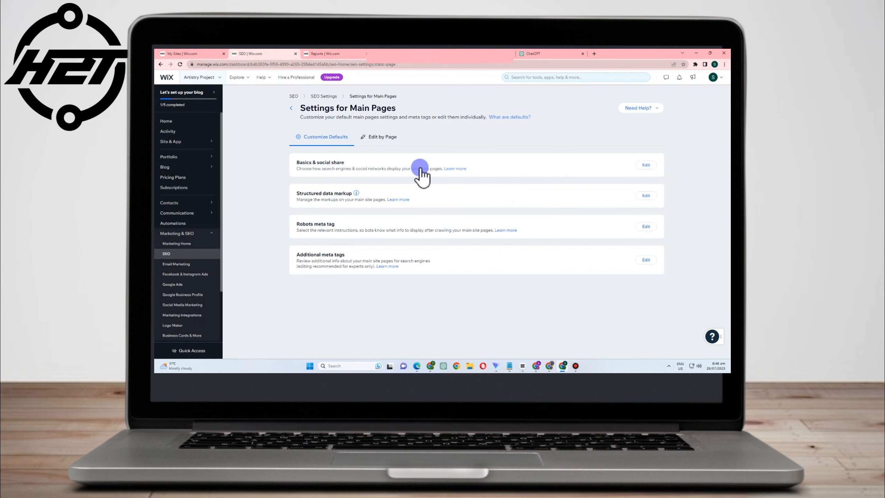
click(389, 138)
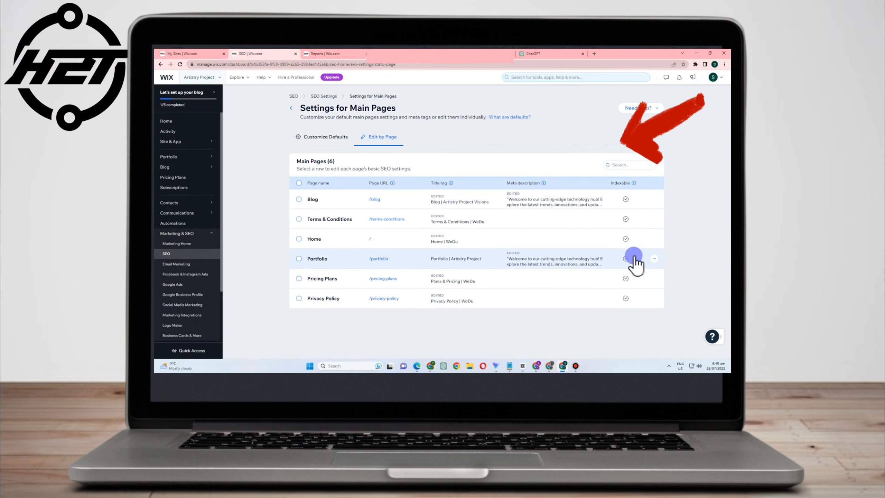
click(639, 241)
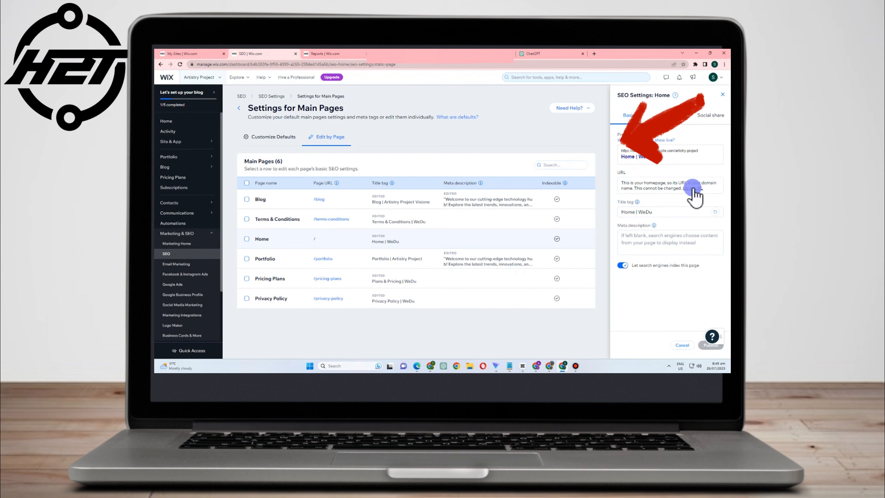
click(643, 247)
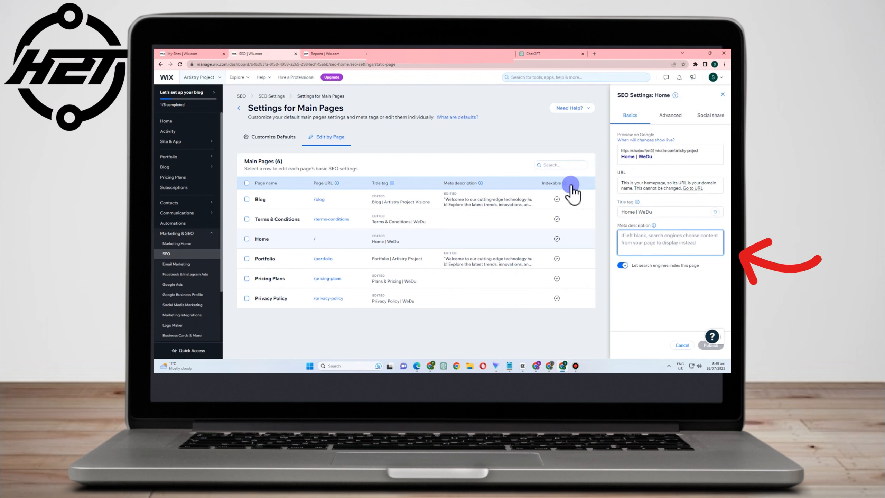
text("From gadgets and gizmos to software and AI, our Wix site is your one-stop destination for all things tech. Stay informed, inspired, and connected with the future. Join us on this exciting journey of discovery and revolutionize your understanding of technology today!")
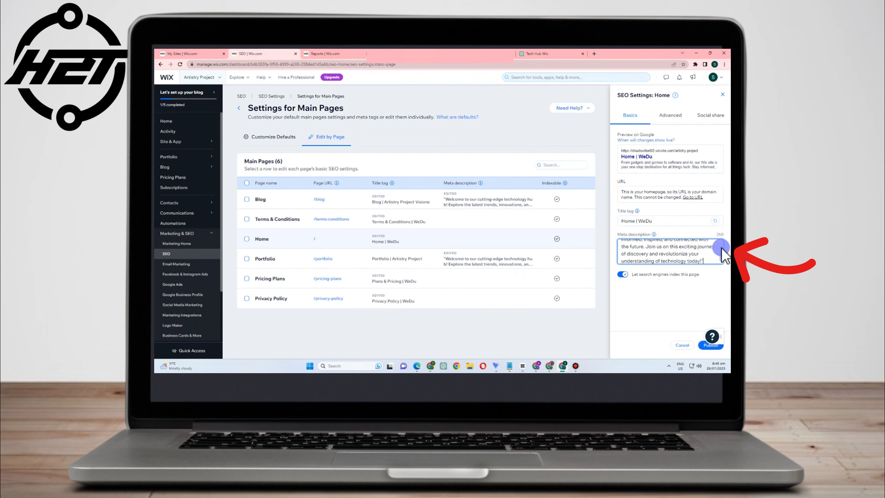
Publish the Home page's SEO changes and dismiss the editor prompt
scroll(680, 251, up, 5)
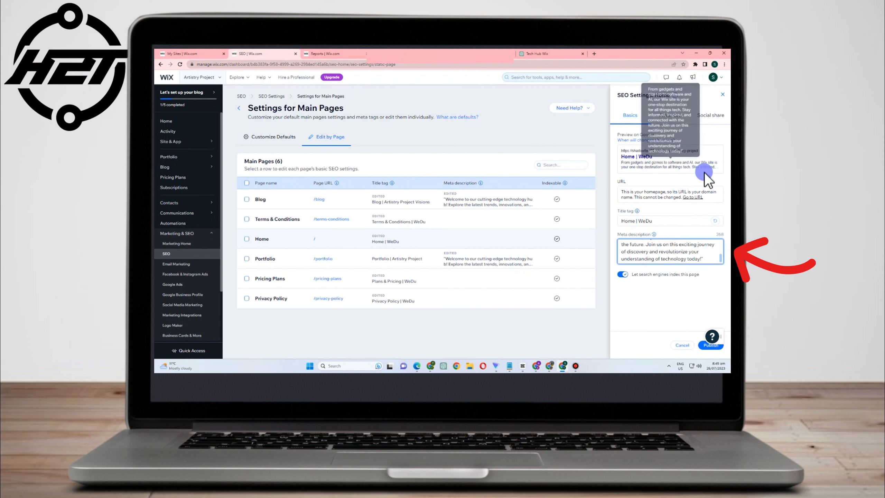
click(712, 349)
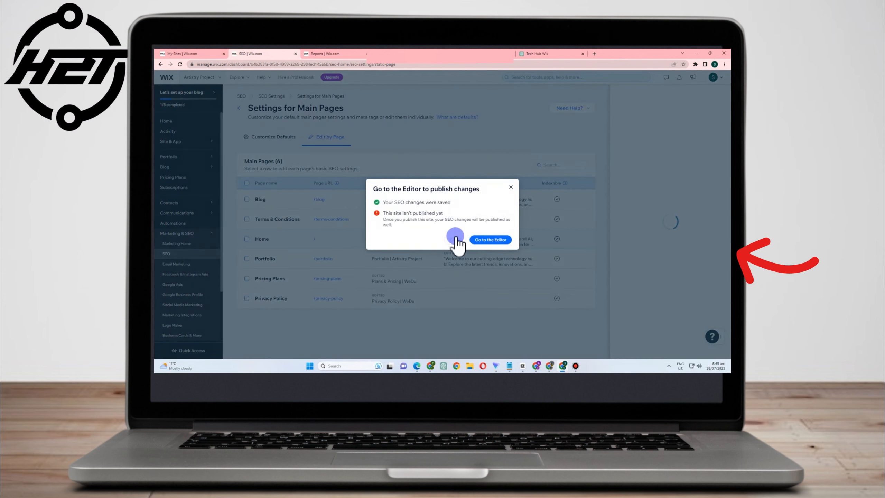
click(455, 240)
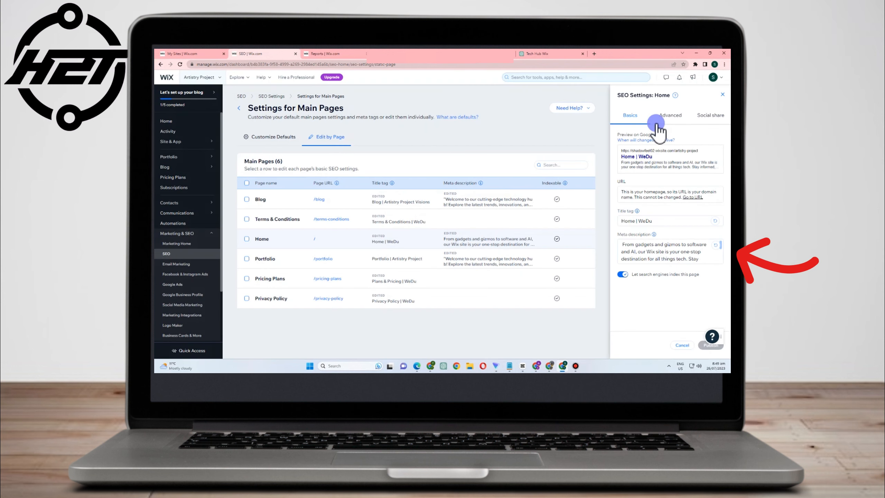
Open the Home page's advanced structured data markup settings and return to the advanced list
click(668, 119)
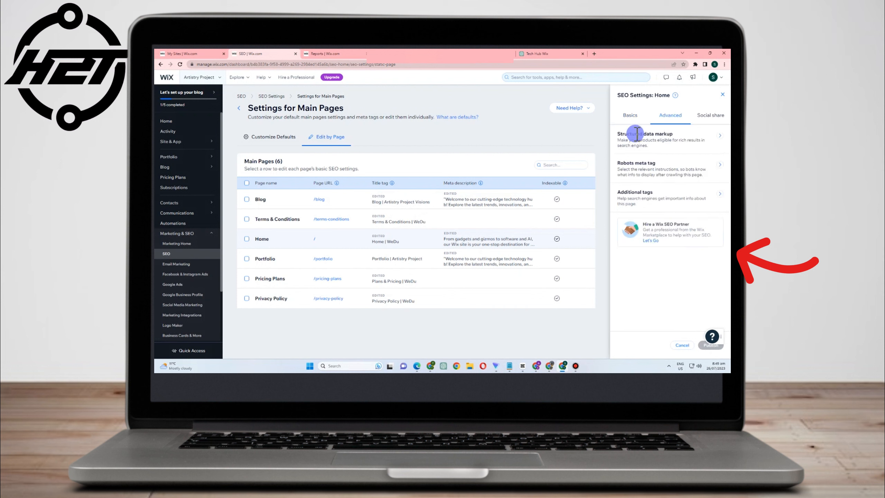
click(720, 136)
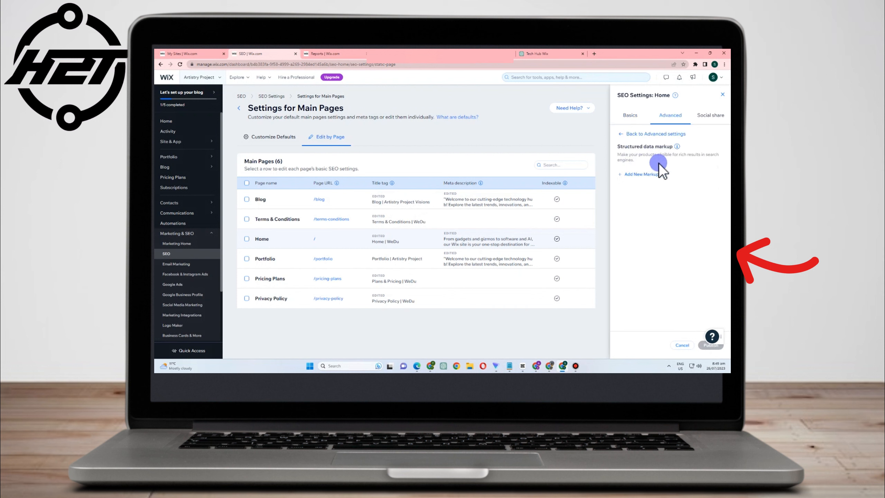
click(625, 134)
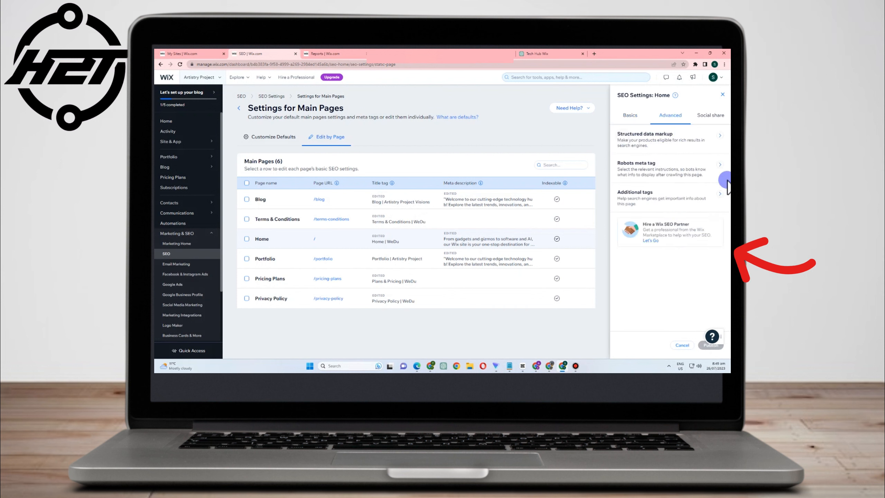
Open the Home page's social share settings and publish the Home page's SEO settings
click(707, 116)
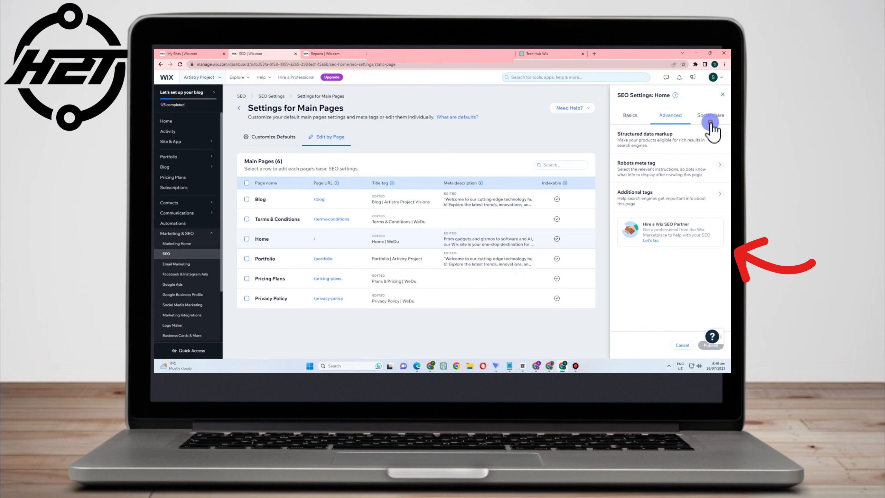
scroll(675, 193, down, 1)
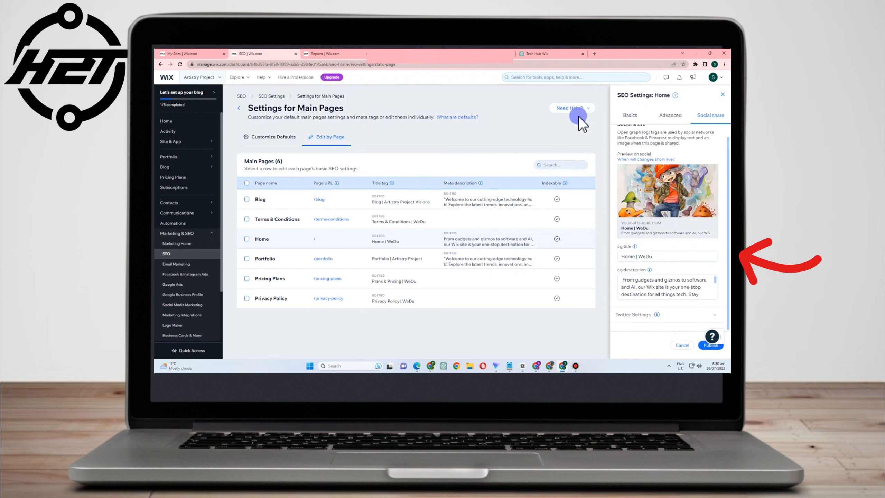
mouse_move(658, 191)
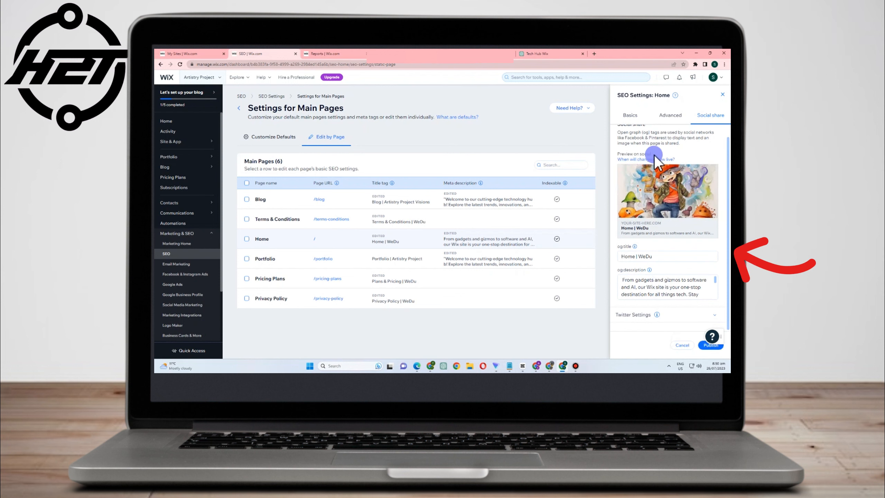
click(707, 345)
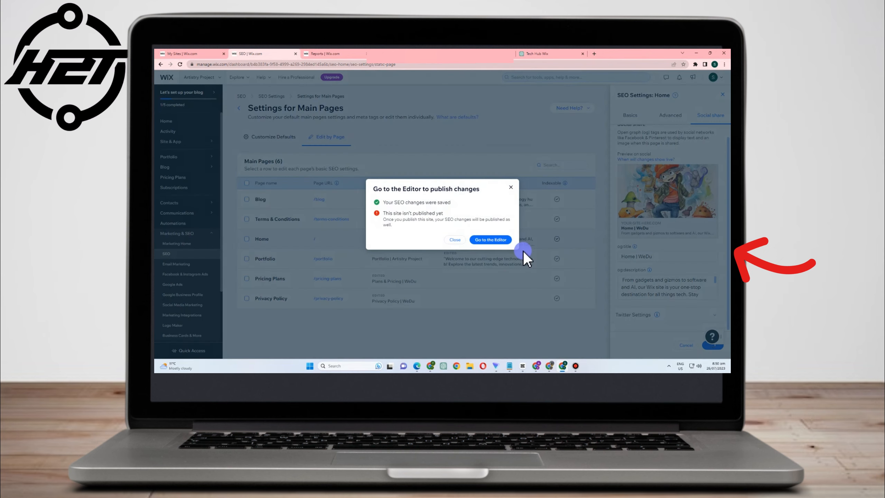
Go back to SEO Settings, open the Blog Archive Pages settings and briefly open the help article on defaults
click(523, 250)
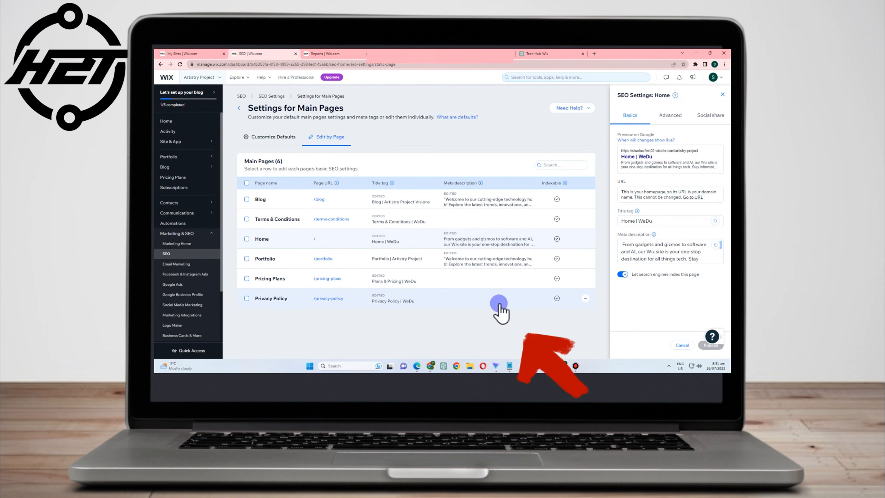
click(276, 96)
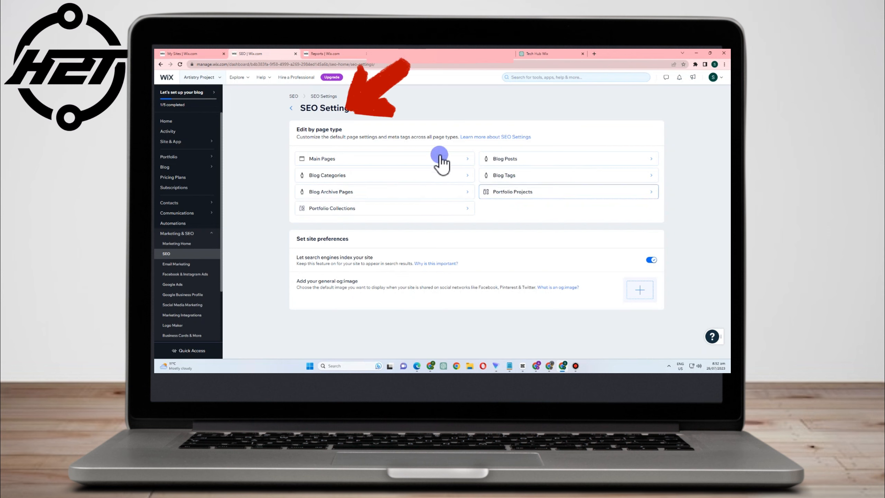
drag(300, 113, 379, 119)
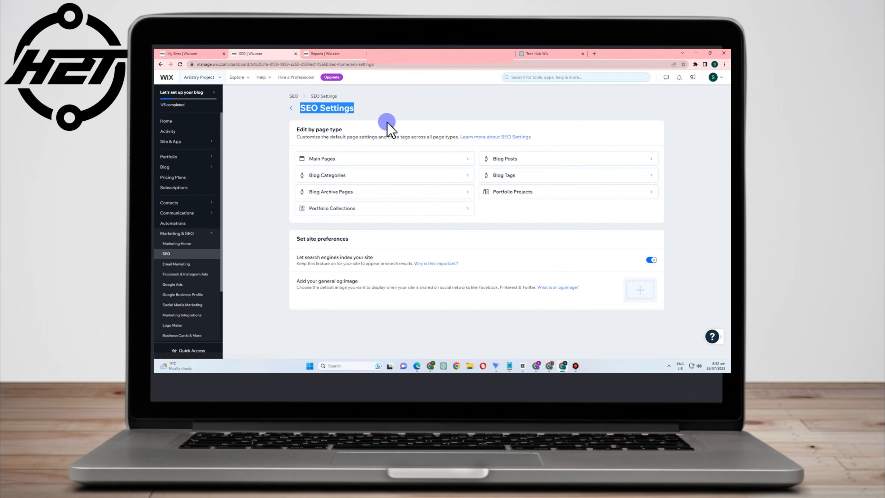
click(392, 195)
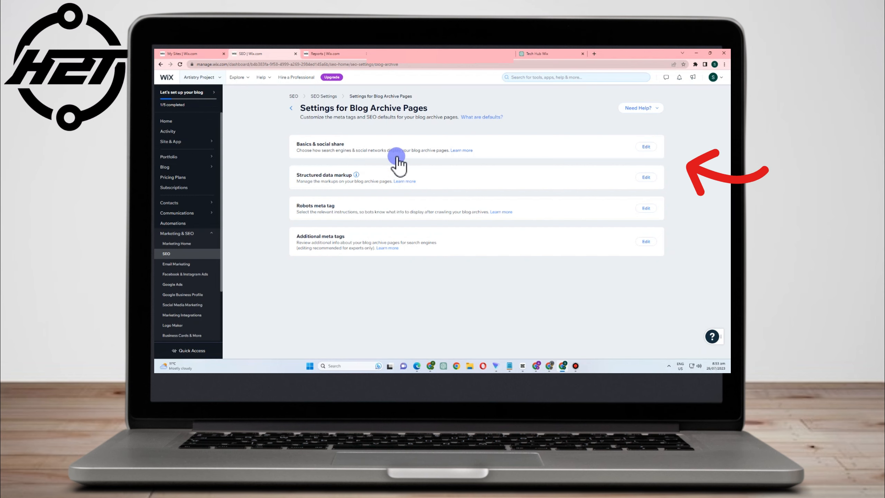
click(482, 117)
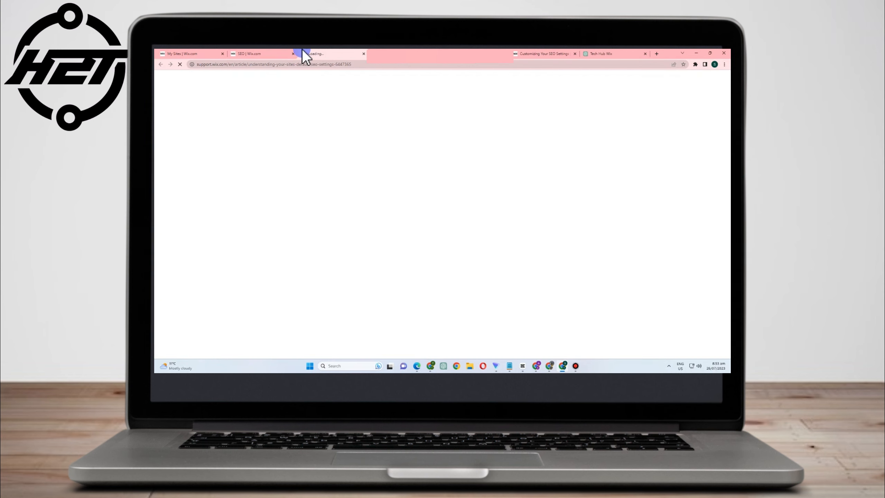
click(364, 53)
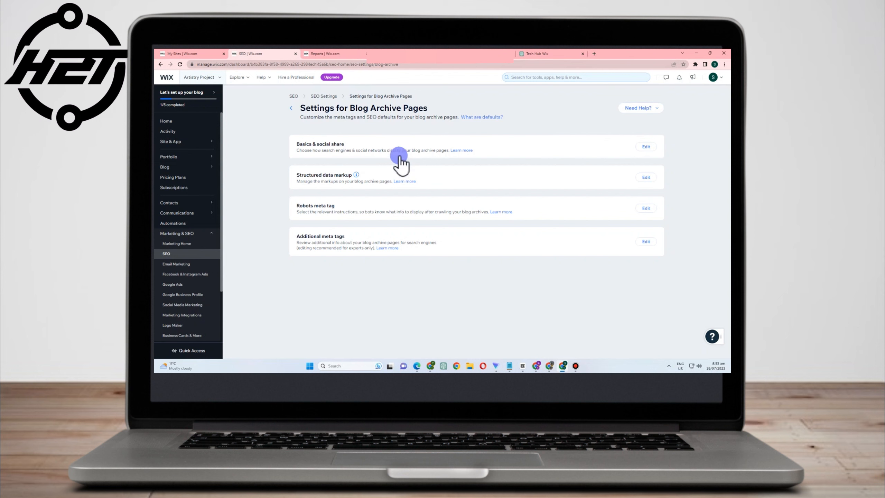
Enable search engine indexing in the blog archive Basics & social share settings and save them
click(399, 161)
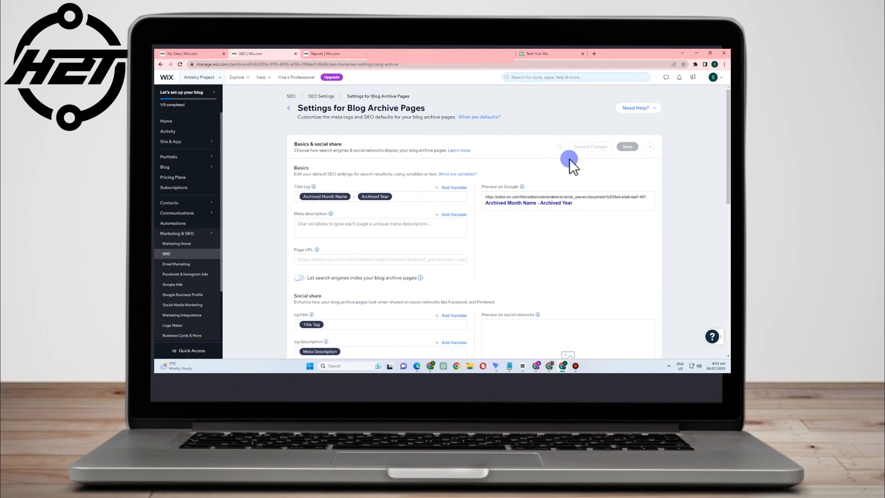
scroll(359, 268, down, 1)
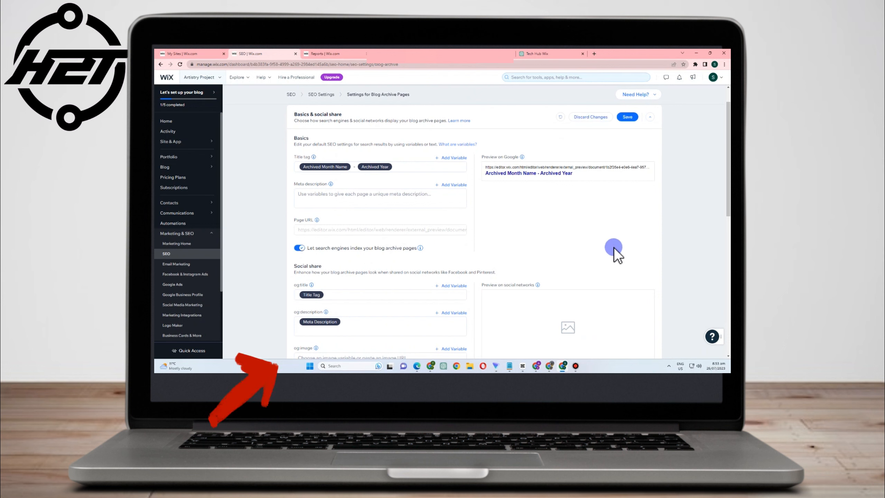
scroll(615, 248, down, 3)
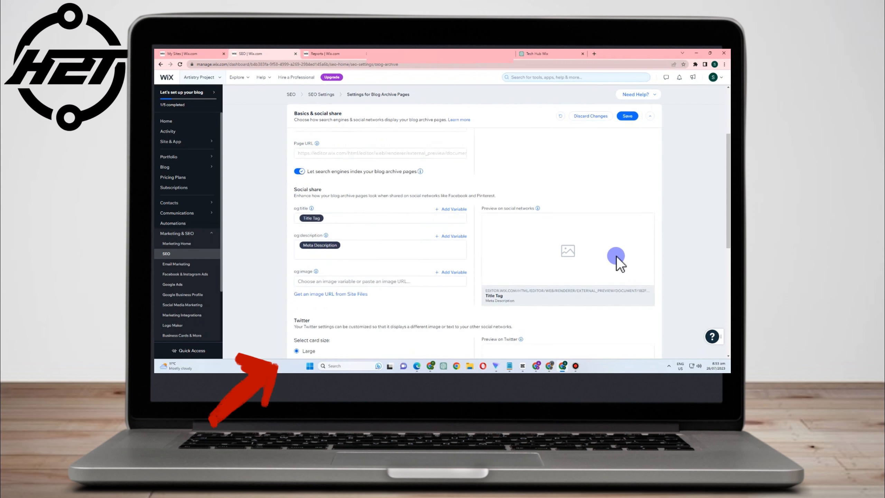
click(629, 116)
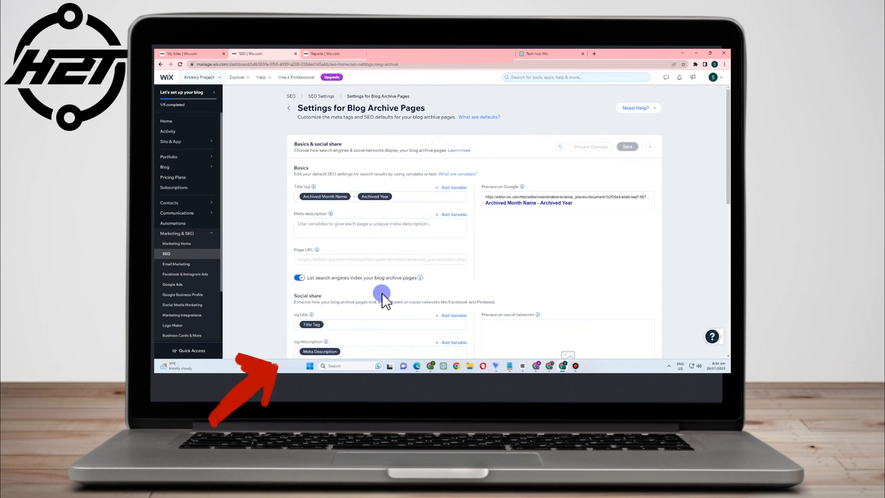
Switch blog archive page indexing off again and save the Basics & social share settings
scroll(382, 296, down, 5)
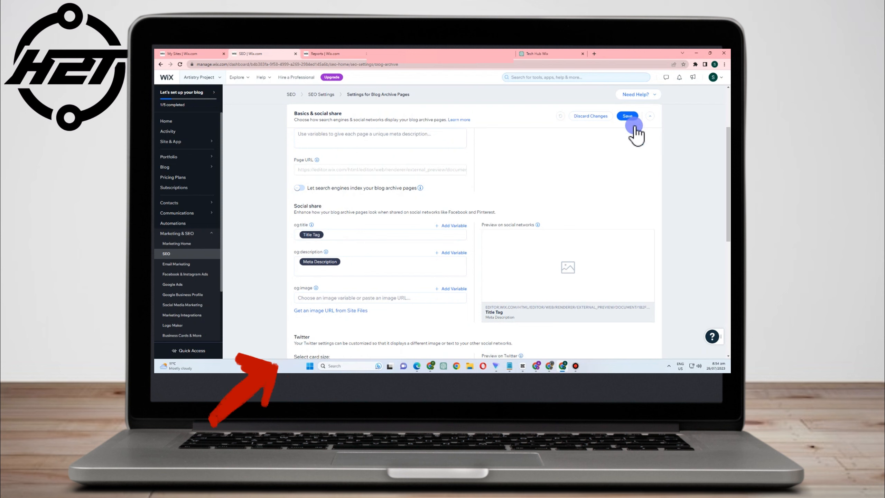
click(628, 116)
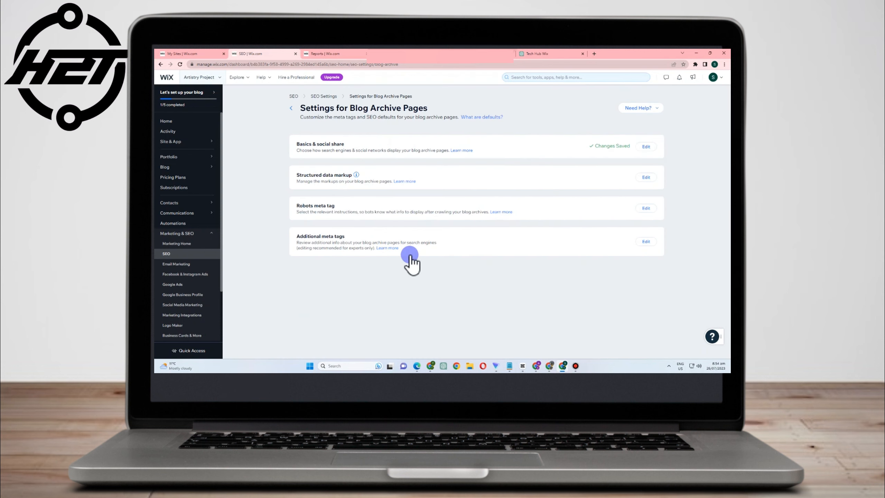
Open the Main Pages default Basics & social share settings and add the Page URL variable to the meta description
click(289, 109)
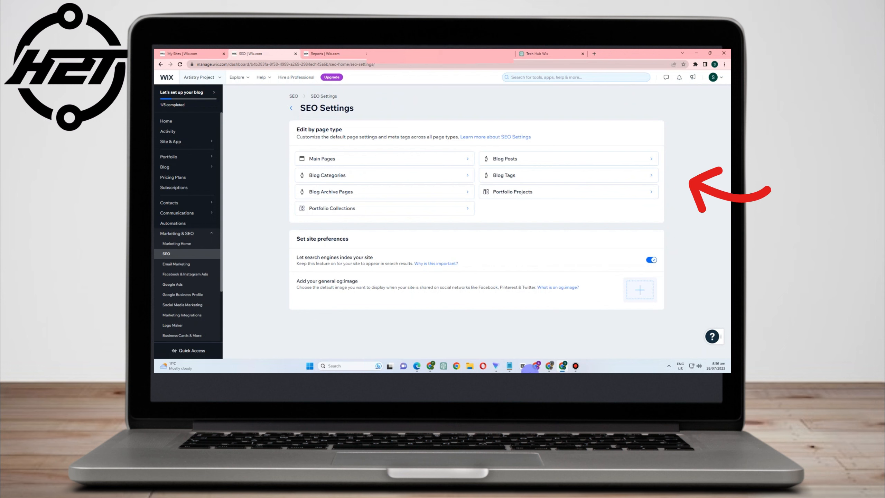
click(345, 161)
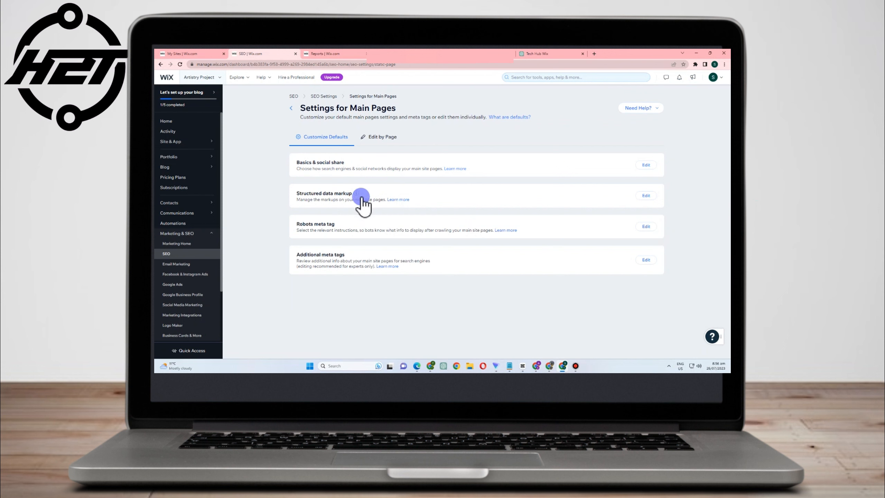
click(342, 164)
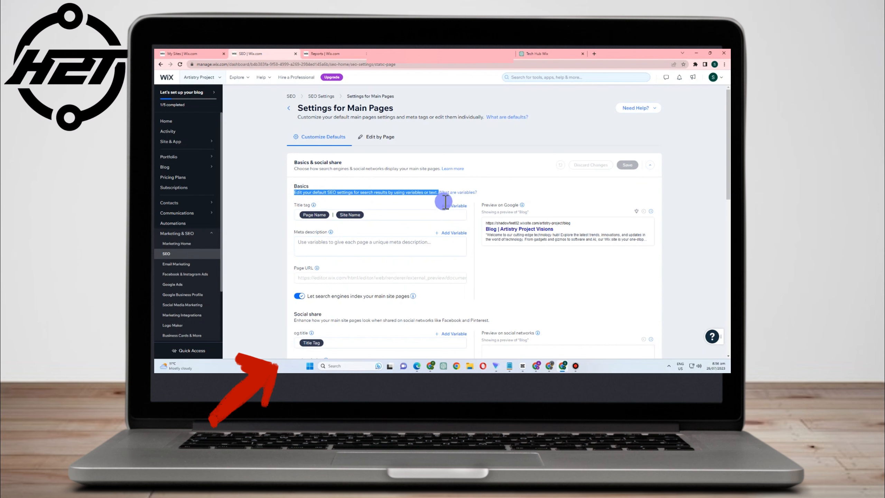
scroll(446, 202, down, 3)
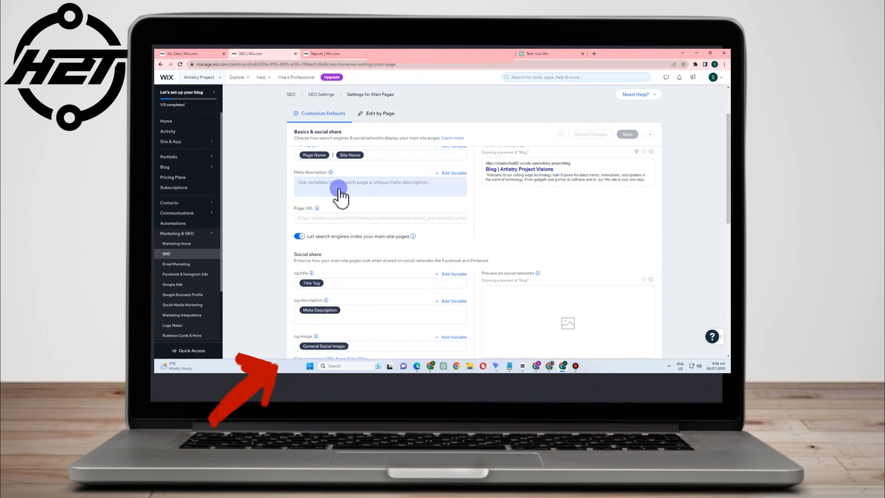
click(446, 174)
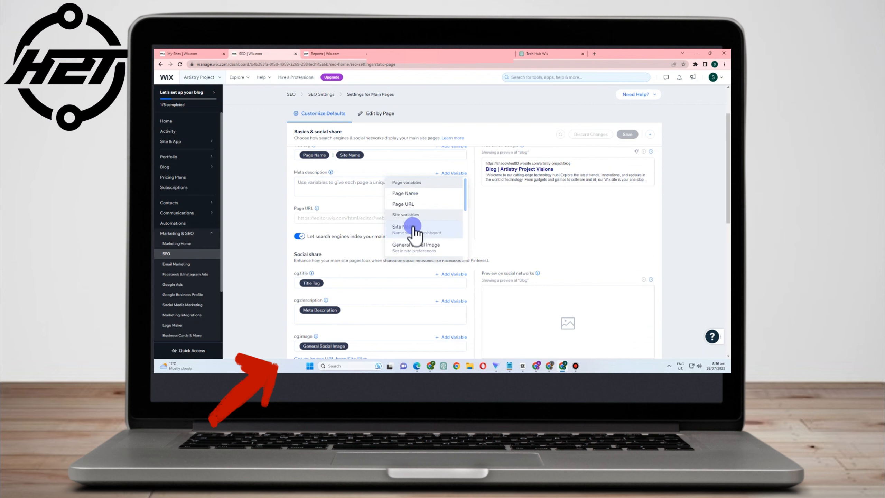
click(406, 205)
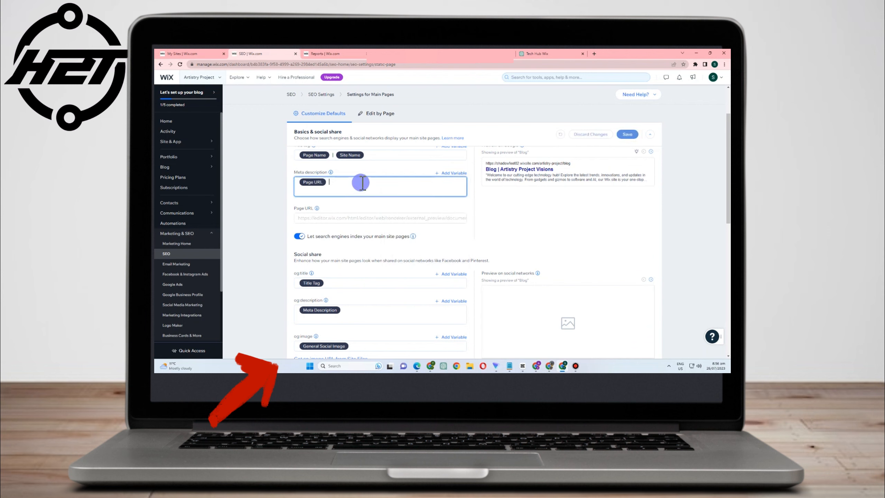
Review the default indexing, social share and Twitter settings for main pages
scroll(337, 207, down, 1)
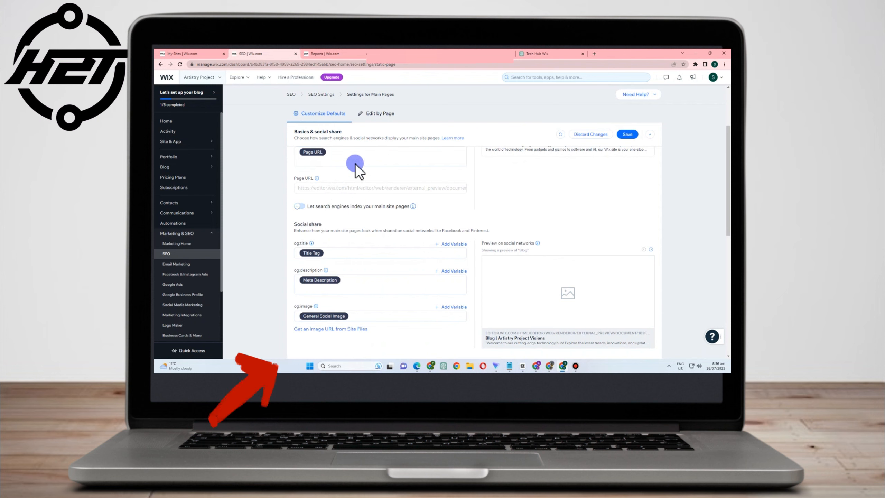
click(299, 206)
scroll(455, 230, down, 2)
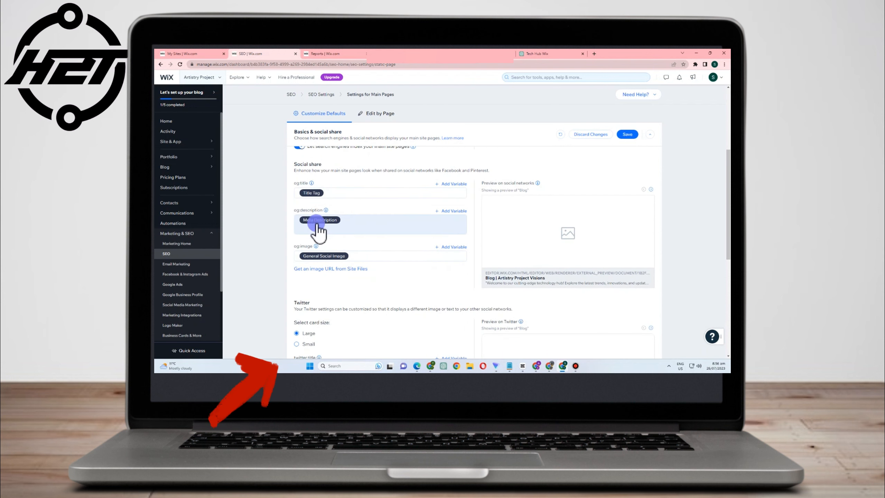
scroll(325, 241, down, 5)
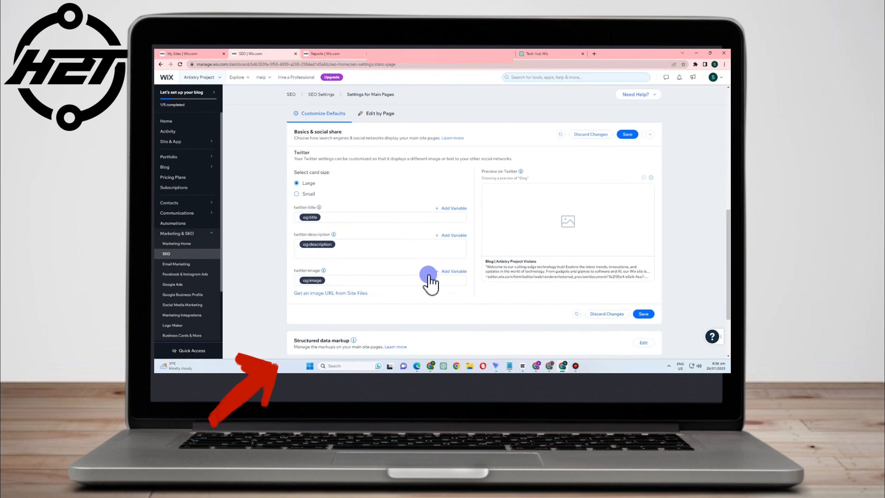
scroll(433, 275, down, 3)
scroll(654, 278, up, 3)
scroll(524, 257, up, 10)
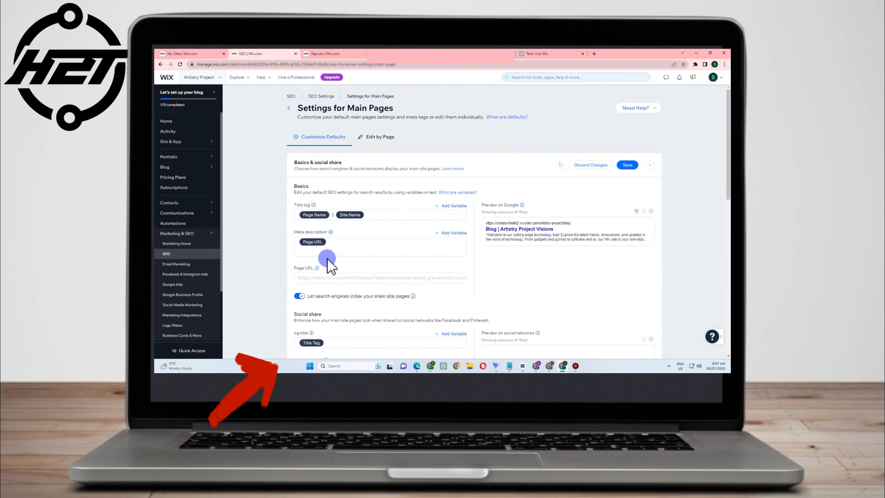
scroll(405, 284, down, 3)
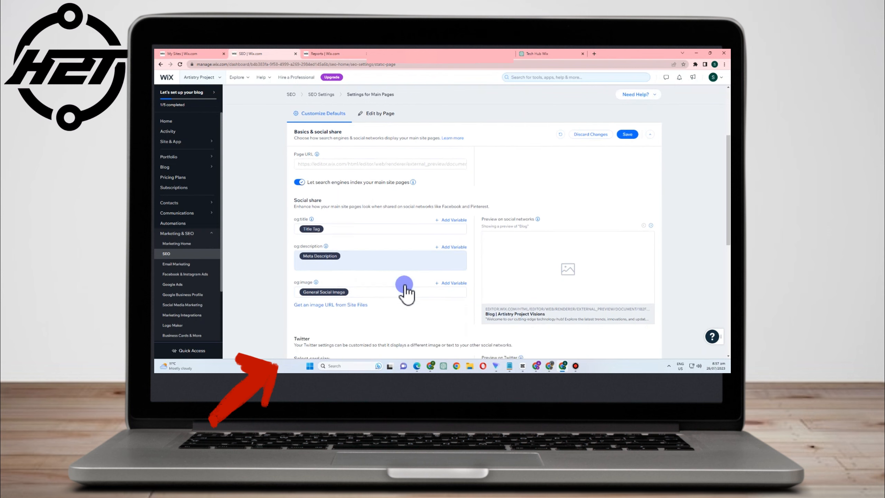
scroll(405, 287, down, 4)
scroll(423, 243, up, 4)
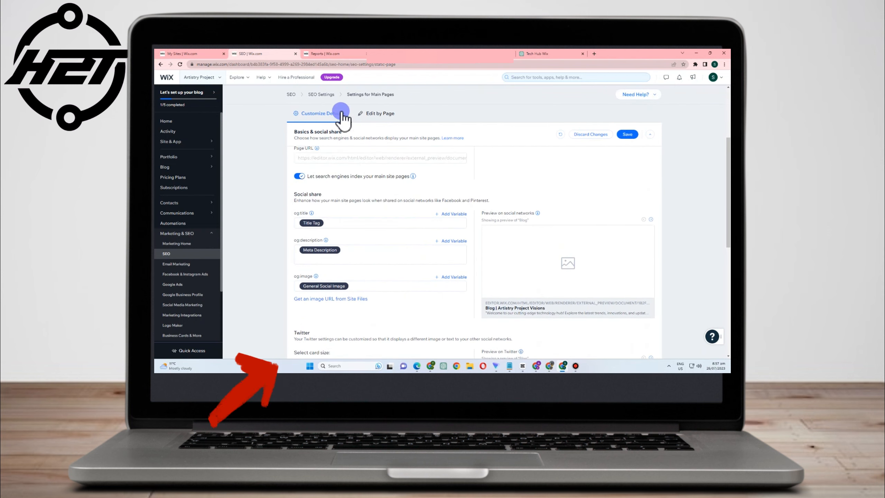
Discard the unsaved main page default changes and switch to the Edit by Page list
click(376, 113)
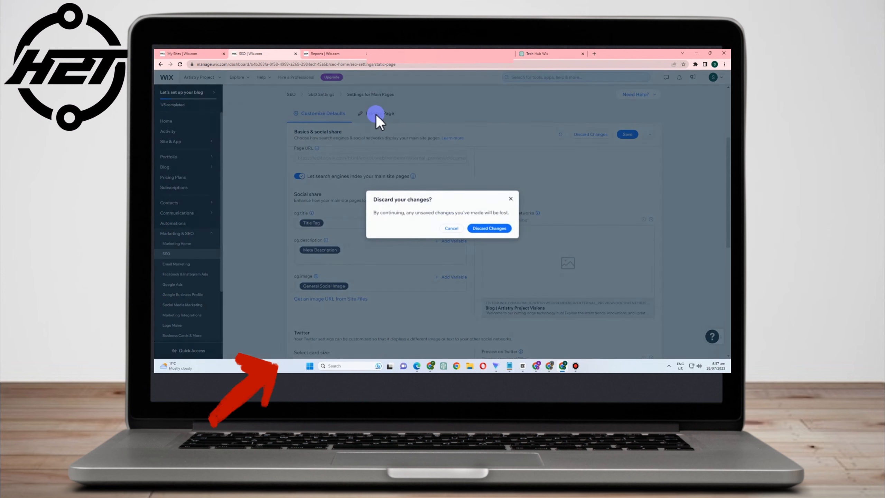
click(488, 229)
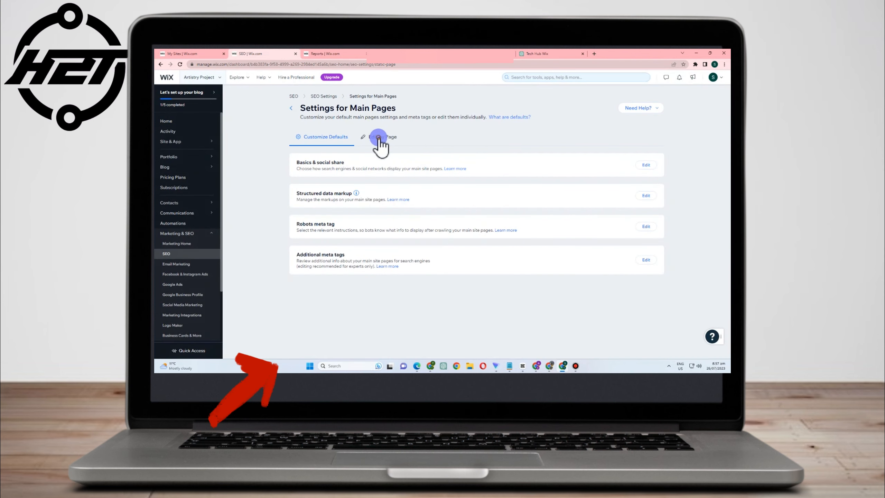
click(380, 137)
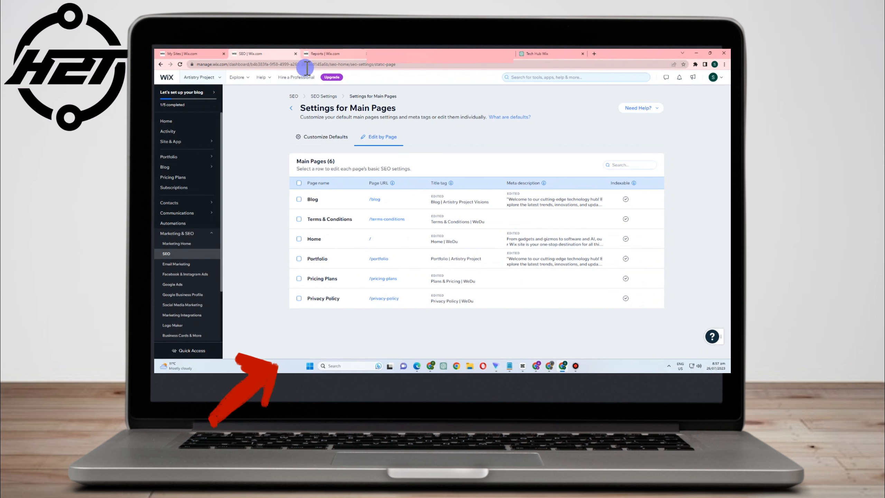
Return to the Main Pages defaults and read the description of structured data markup
click(327, 138)
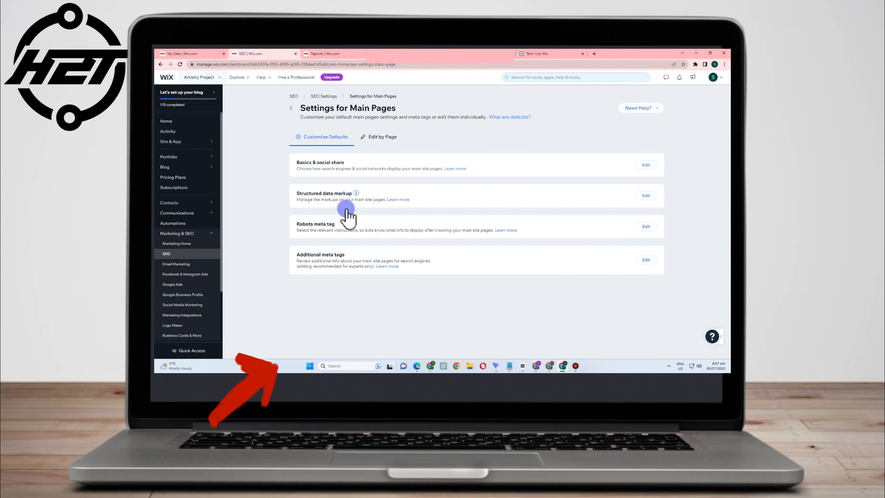
click(362, 161)
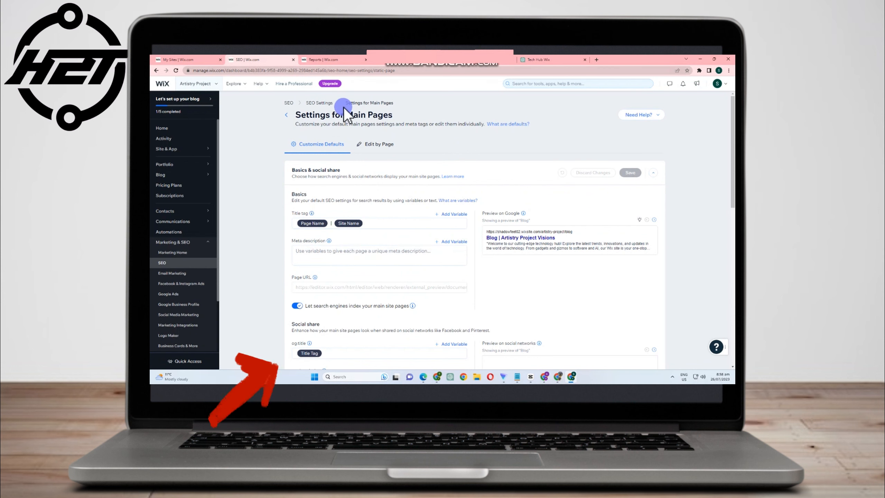
click(329, 102)
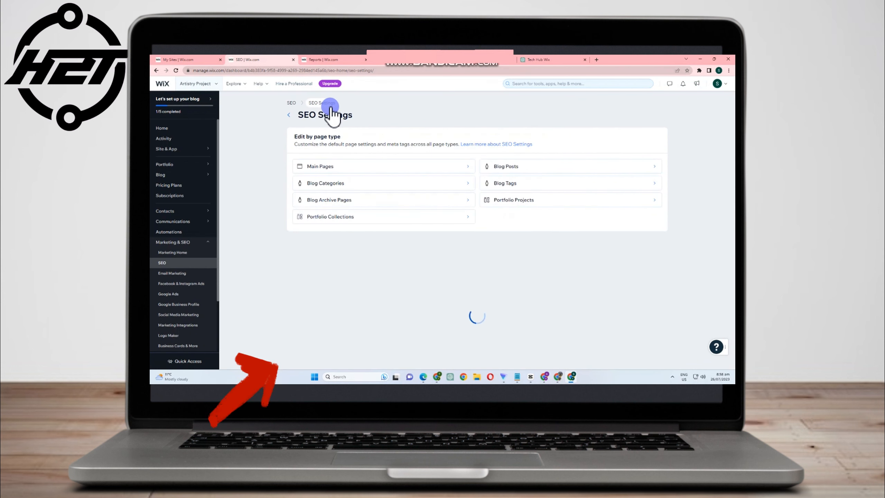
click(356, 166)
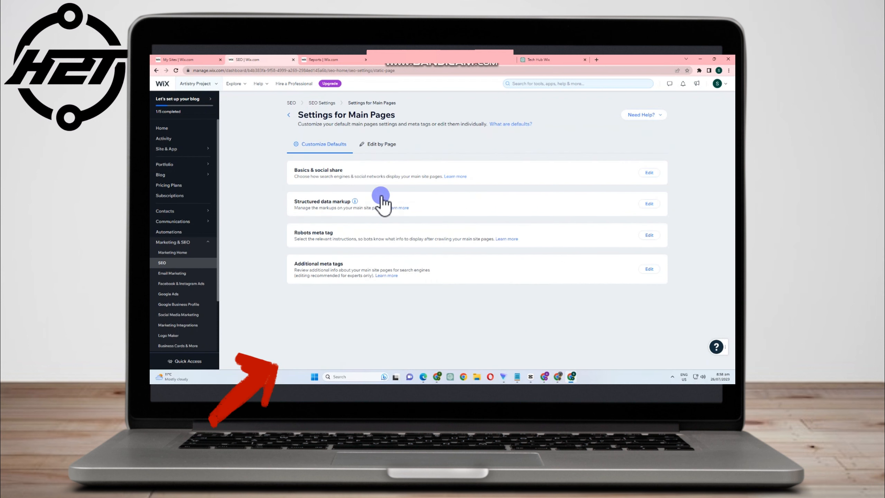
mouse_move(354, 201)
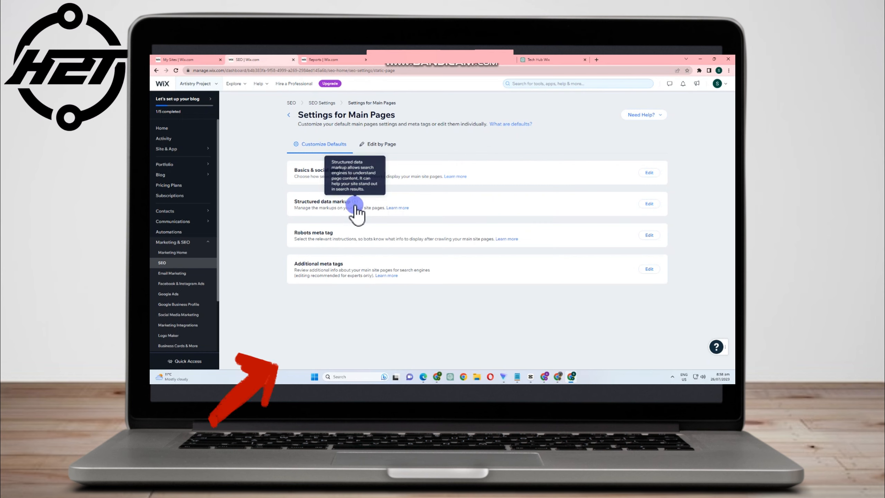
Expand the structured data markup defaults for main pages and open its Learn more help article
click(496, 211)
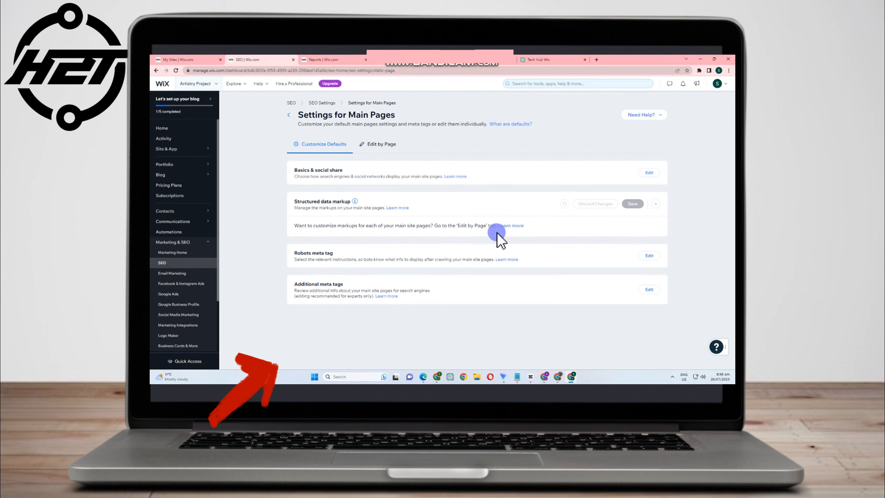
click(488, 206)
click(664, 206)
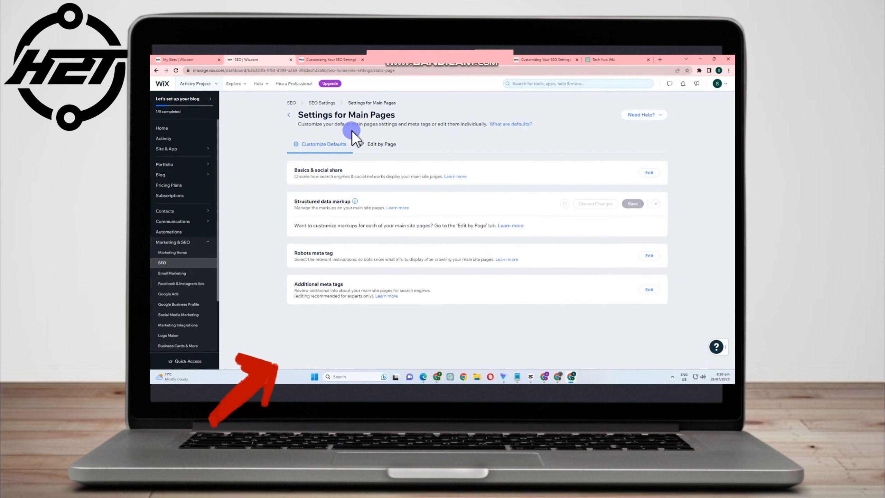
Open the main pages robots meta tag defaults and read the description of each robots option
mouse_move(357, 202)
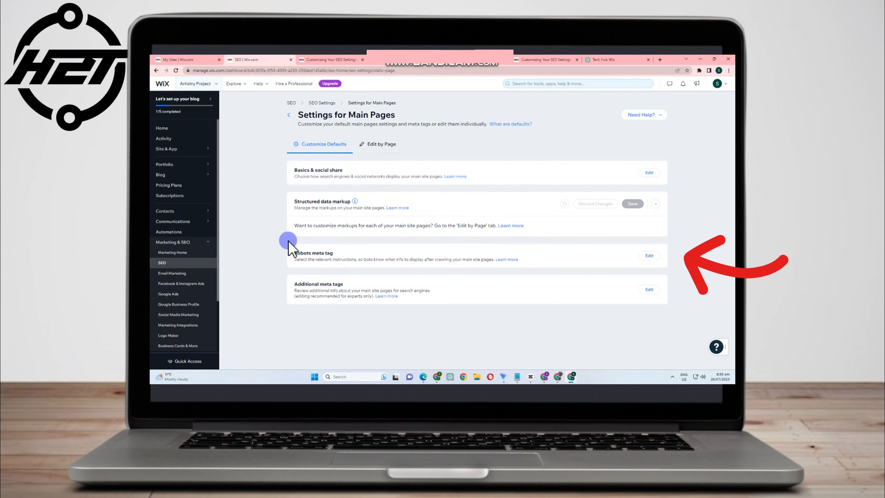
click(650, 256)
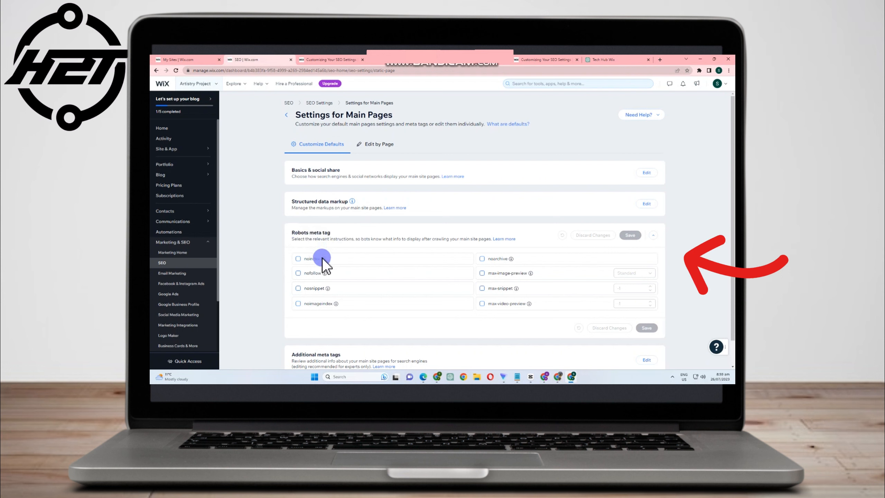
mouse_move(322, 259)
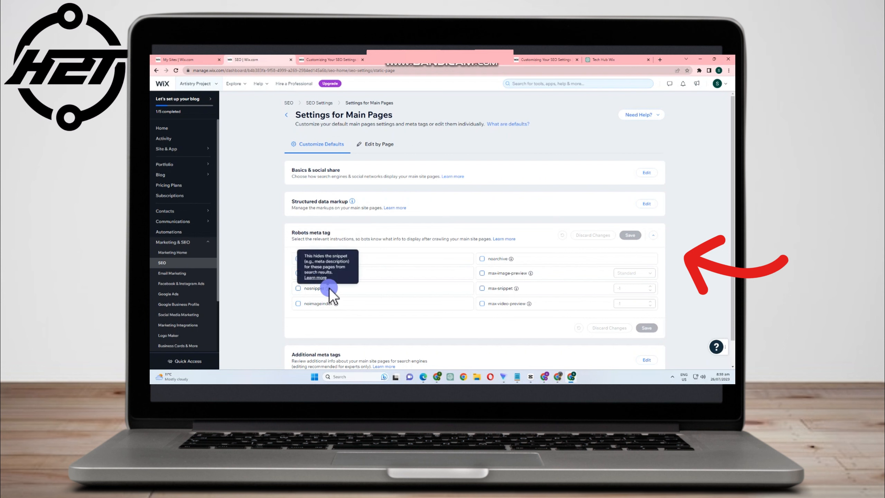
mouse_move(334, 305)
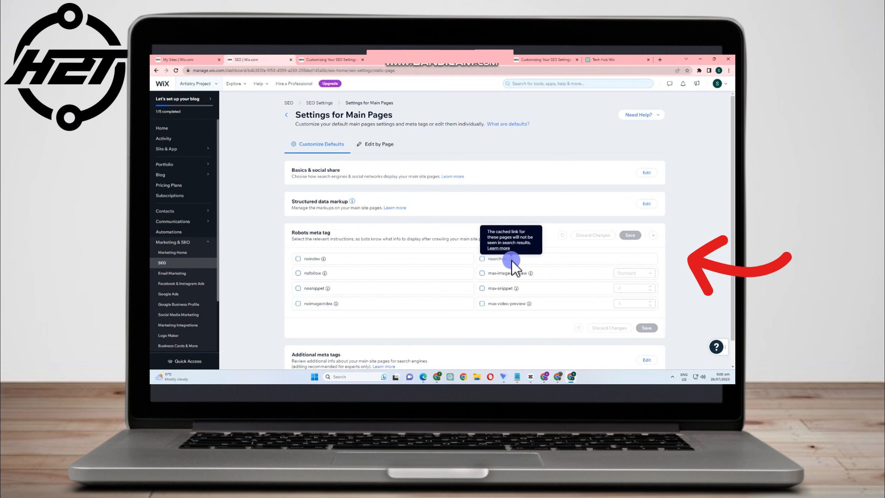
mouse_move(531, 274)
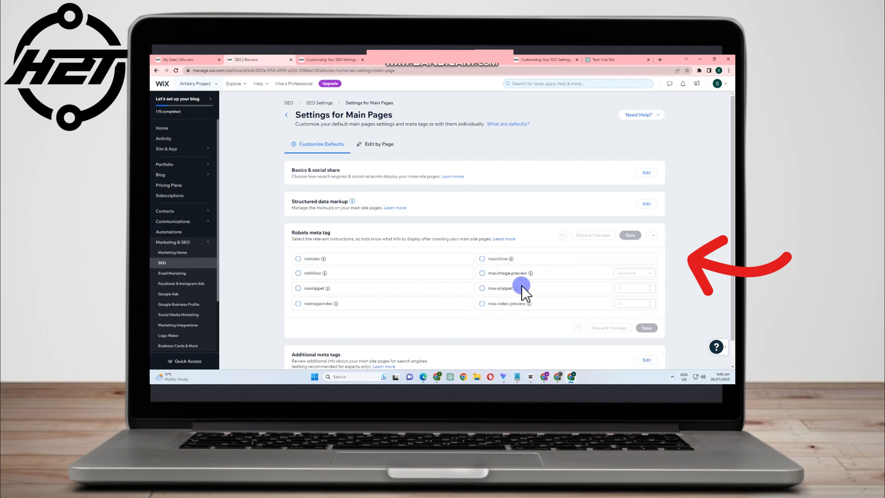
mouse_move(516, 288)
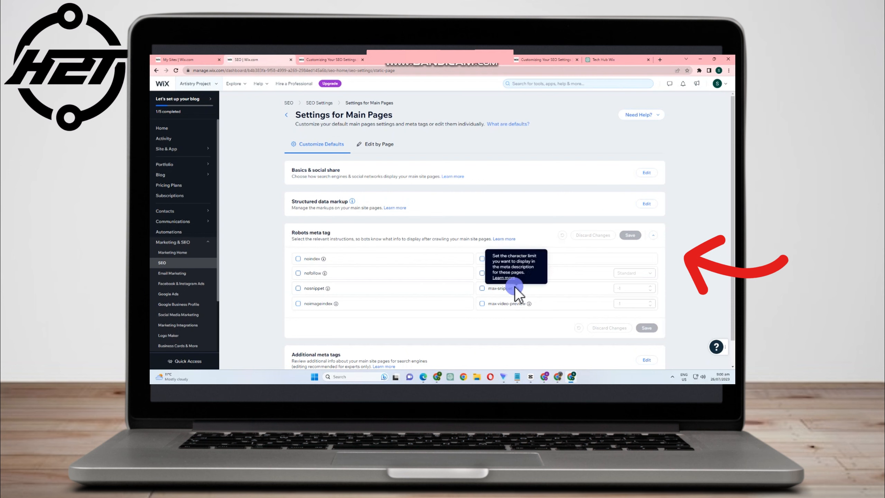
mouse_move(530, 304)
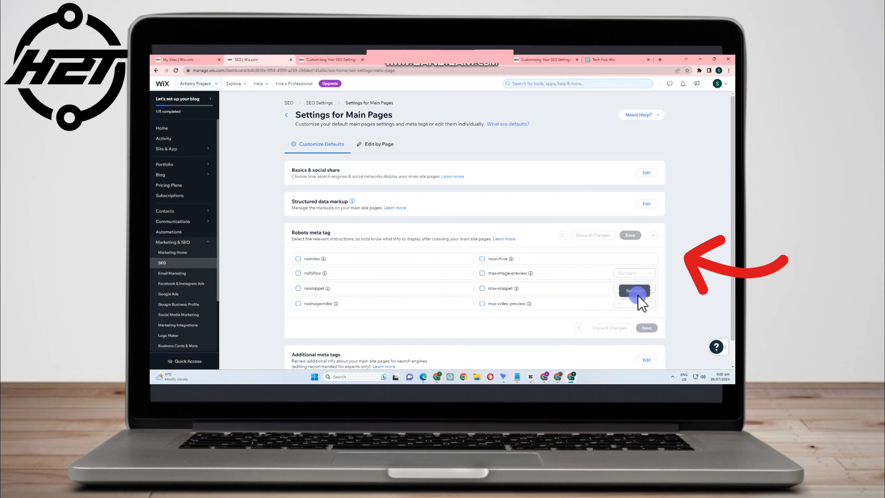
scroll(451, 287, down, 1)
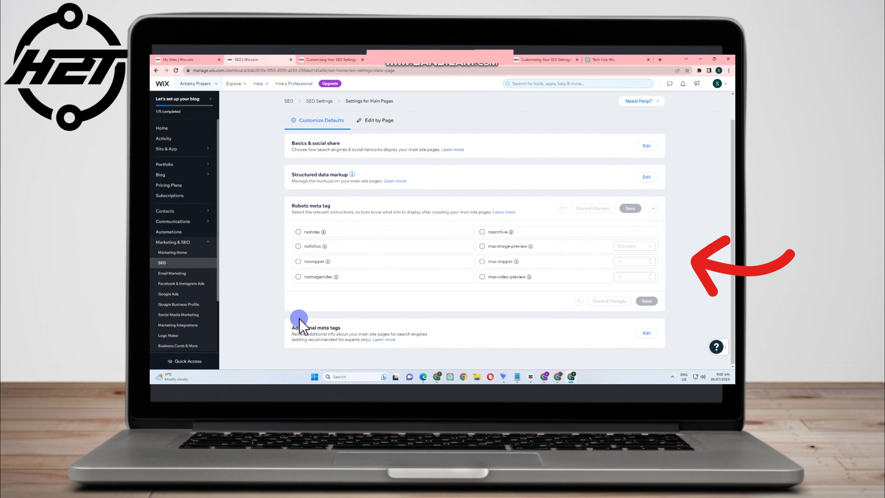
Open the main pages additional meta tags defaults and review the canonical and og tags
click(647, 333)
scroll(349, 225, down, 2)
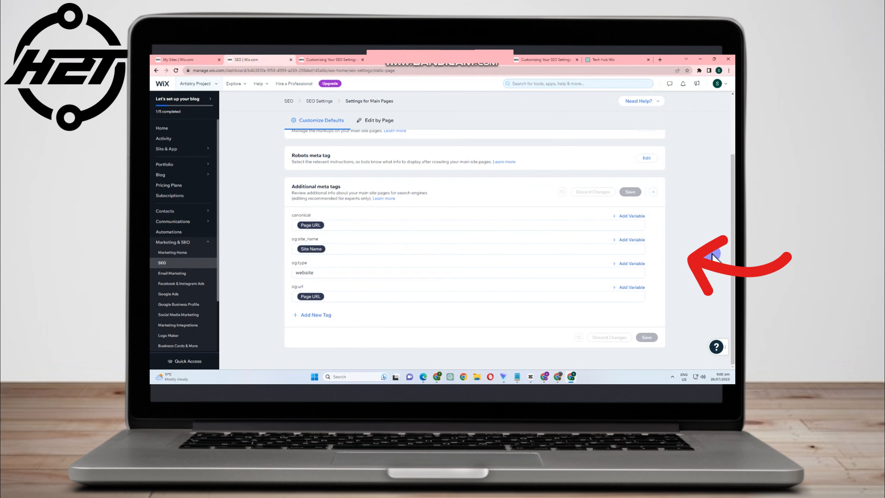
scroll(336, 168, up, 3)
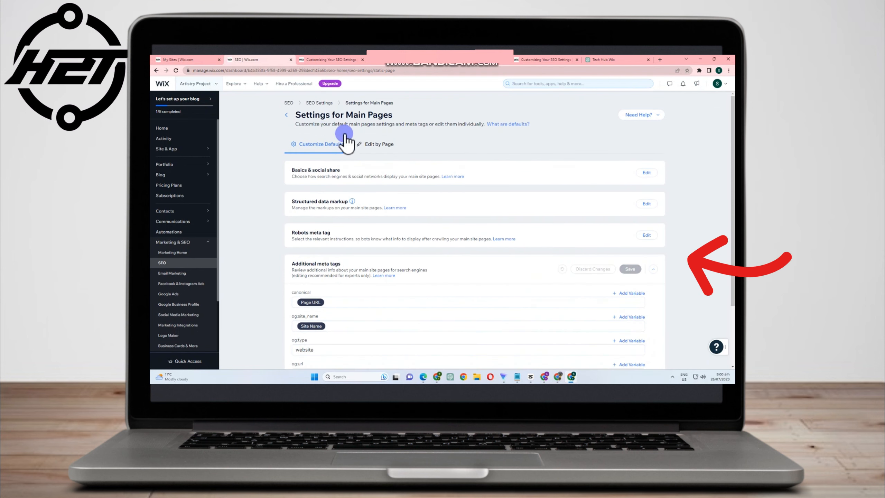
Go back through SEO Settings to the SEO dashboard and browse its tools and settings section
click(316, 102)
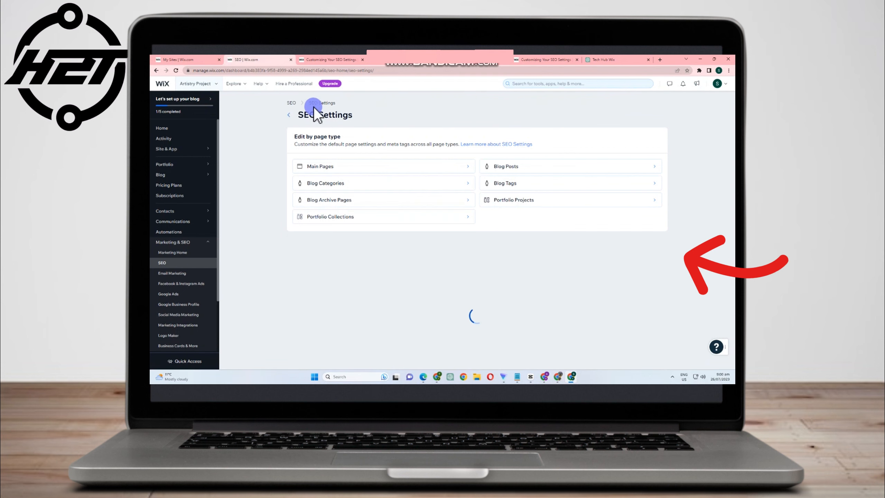
click(293, 104)
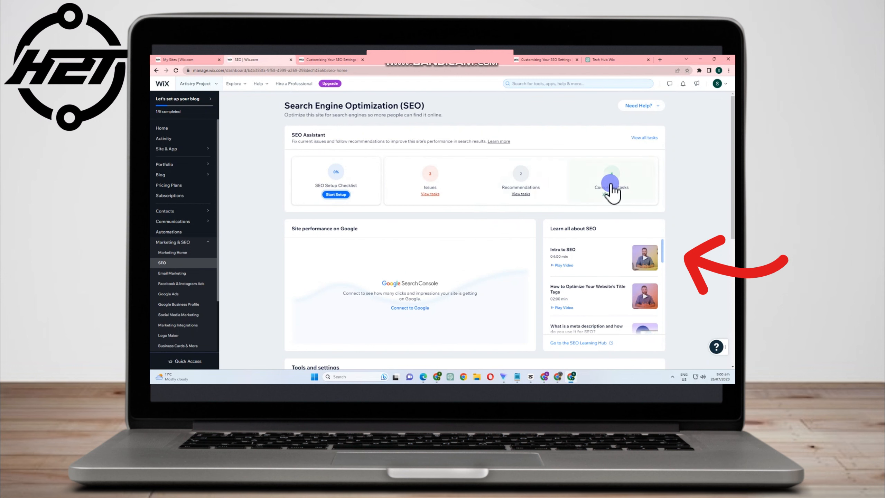
scroll(509, 224, down, 6)
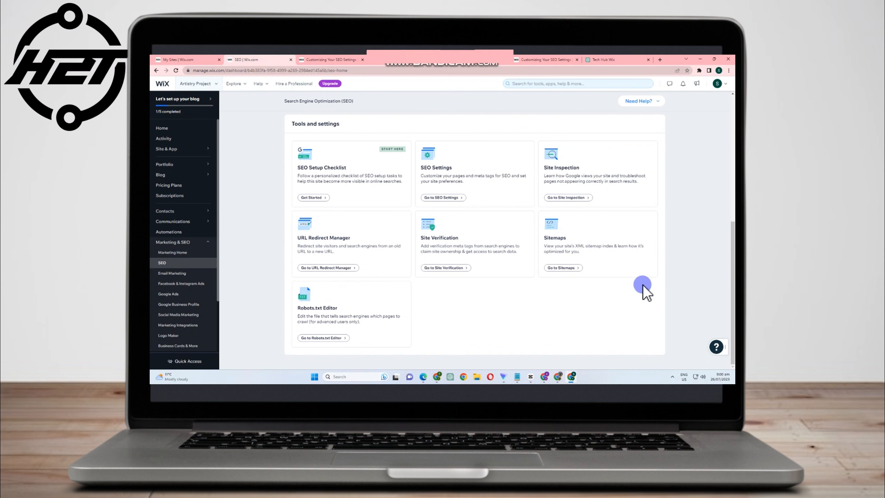
scroll(497, 327, up, 6)
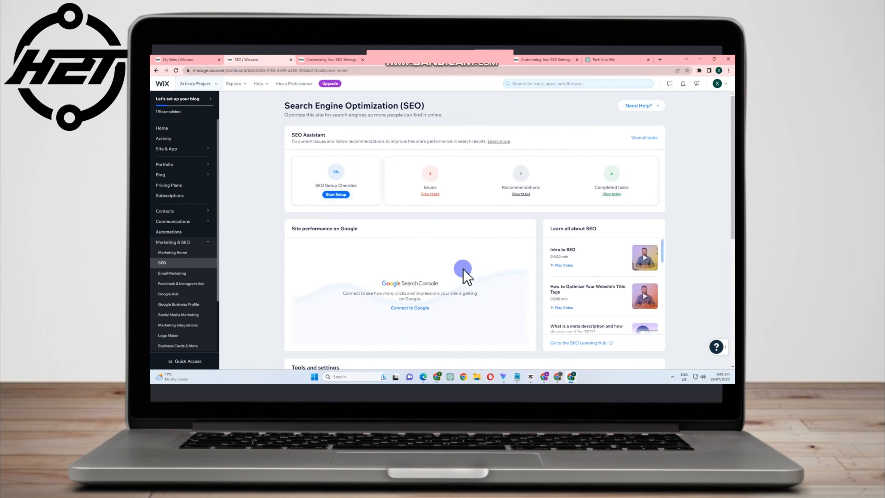